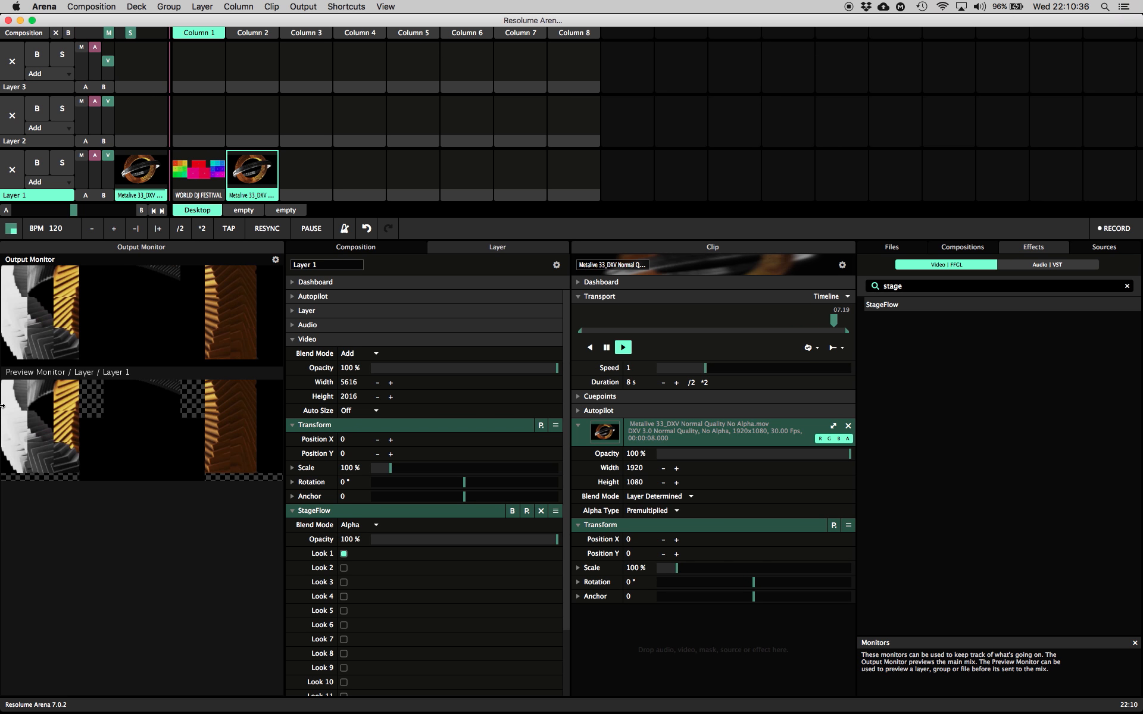
Open the advanced output settings and enable Texture sharing (Syphon) for the composition output
click(303, 6)
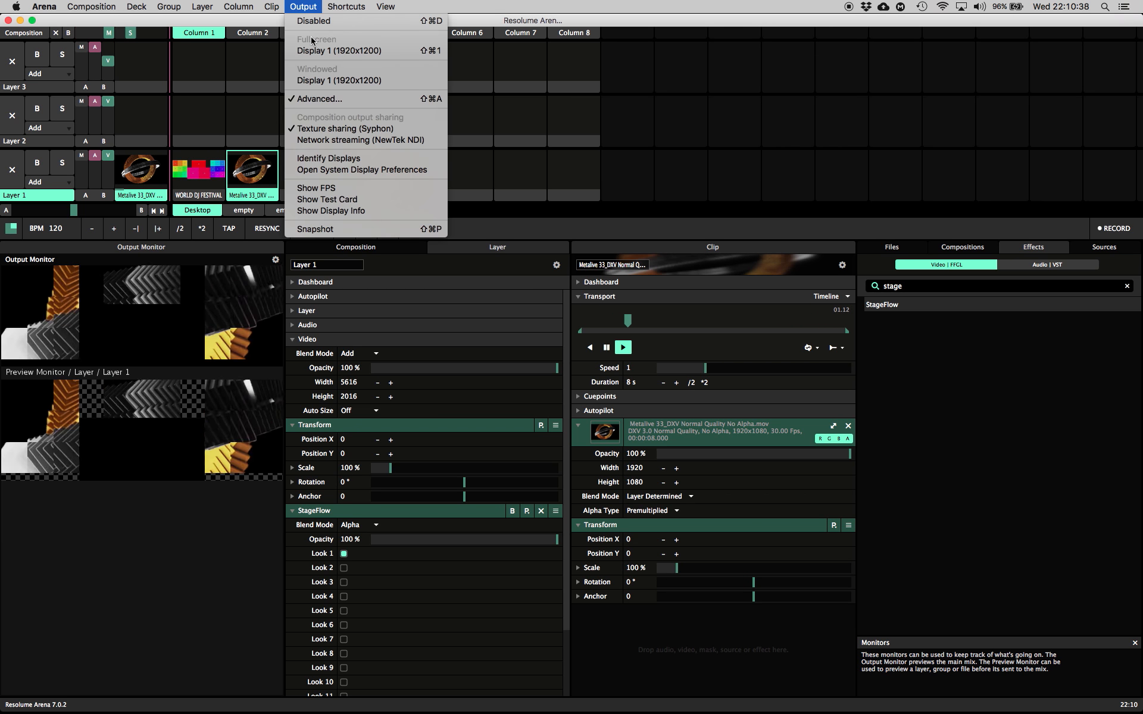
click(324, 100)
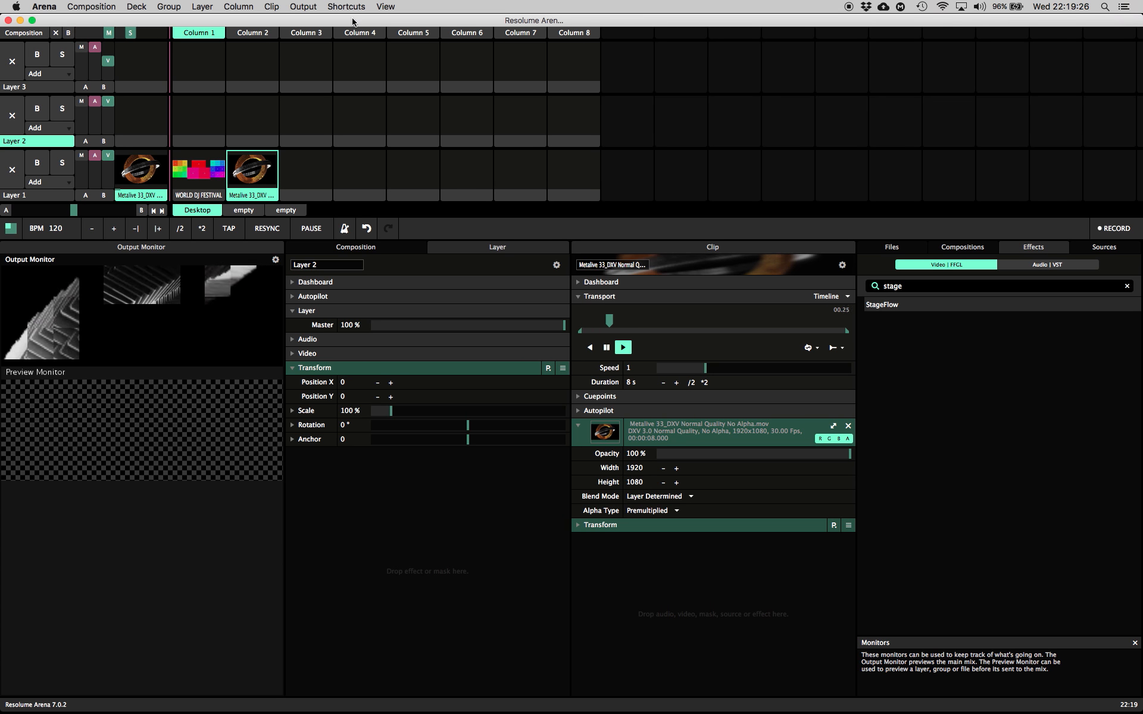
click(303, 6)
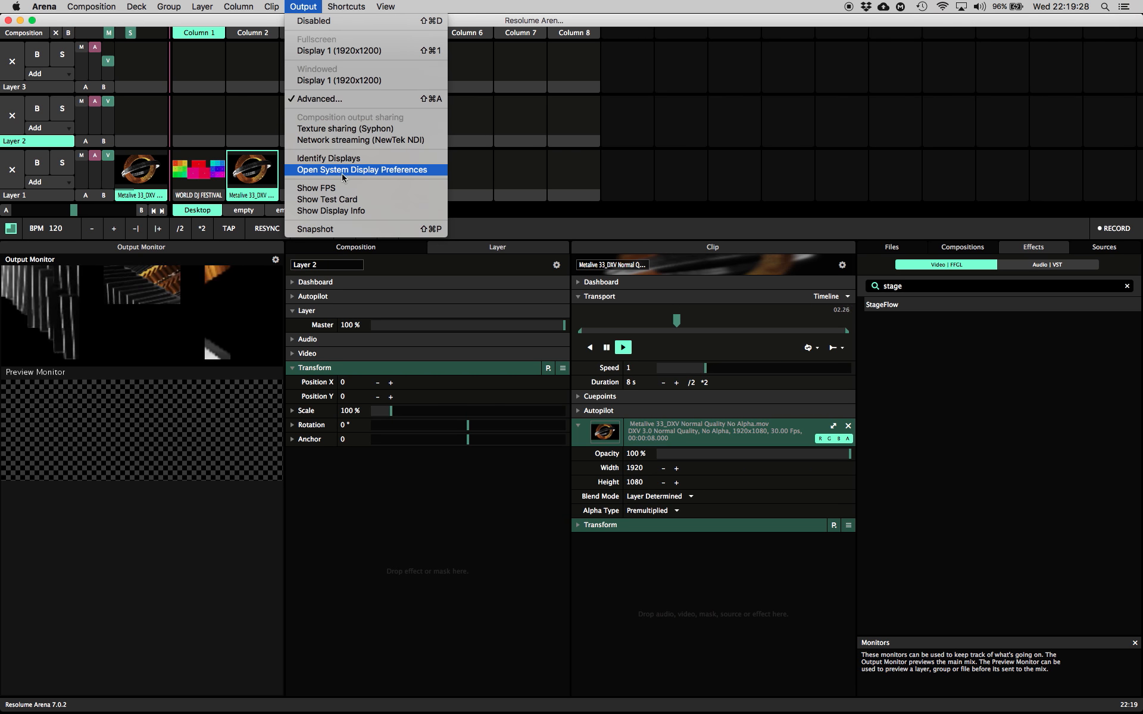
click(344, 130)
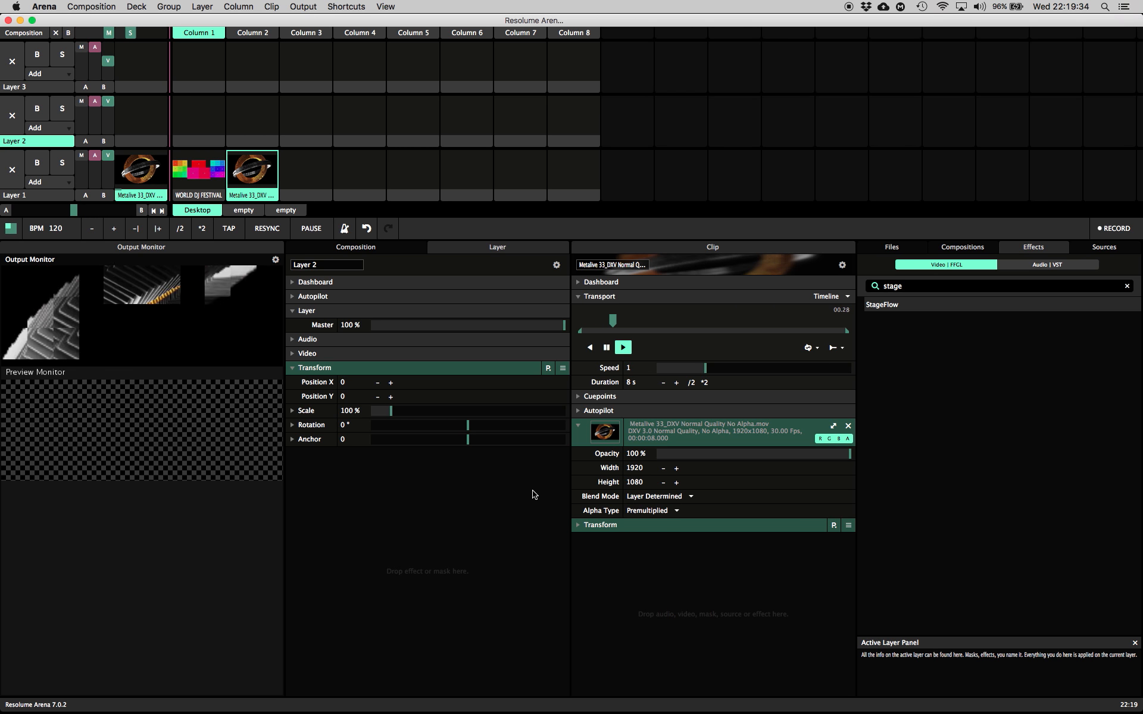
Switch to StageFlow and open its Preview window
click(554, 695)
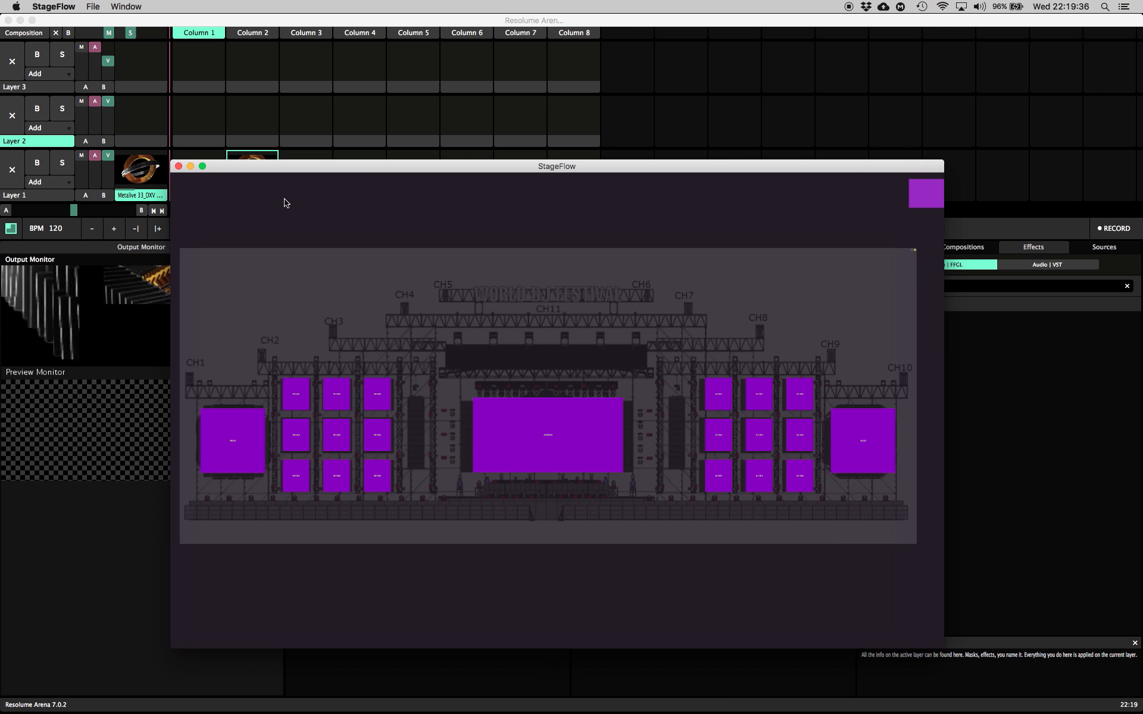
click(121, 6)
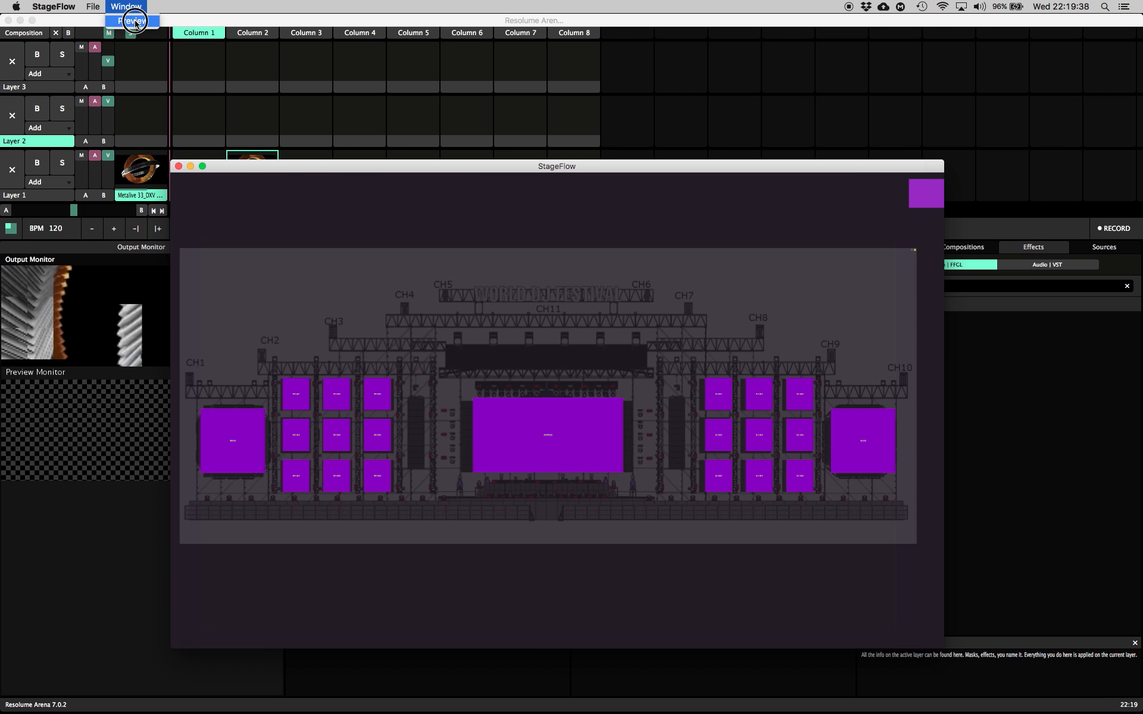
click(134, 21)
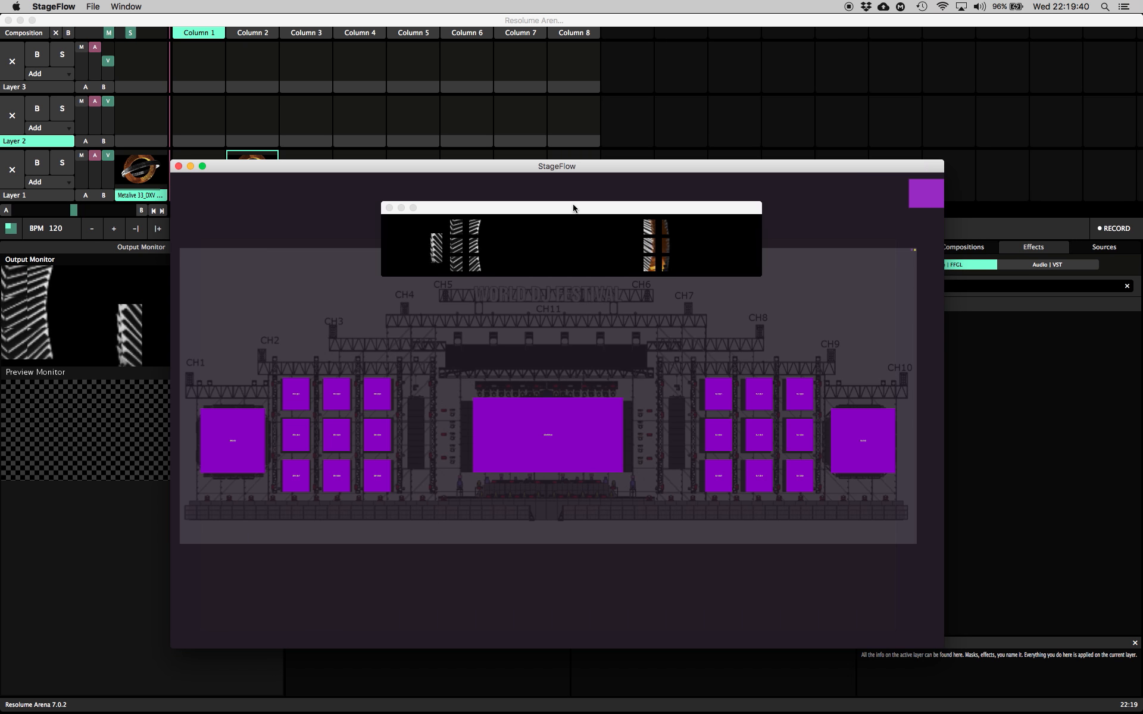
Enlarge the preview window to about twice its size and arrange it above the main StageFlow window
drag(573, 207, 427, 74)
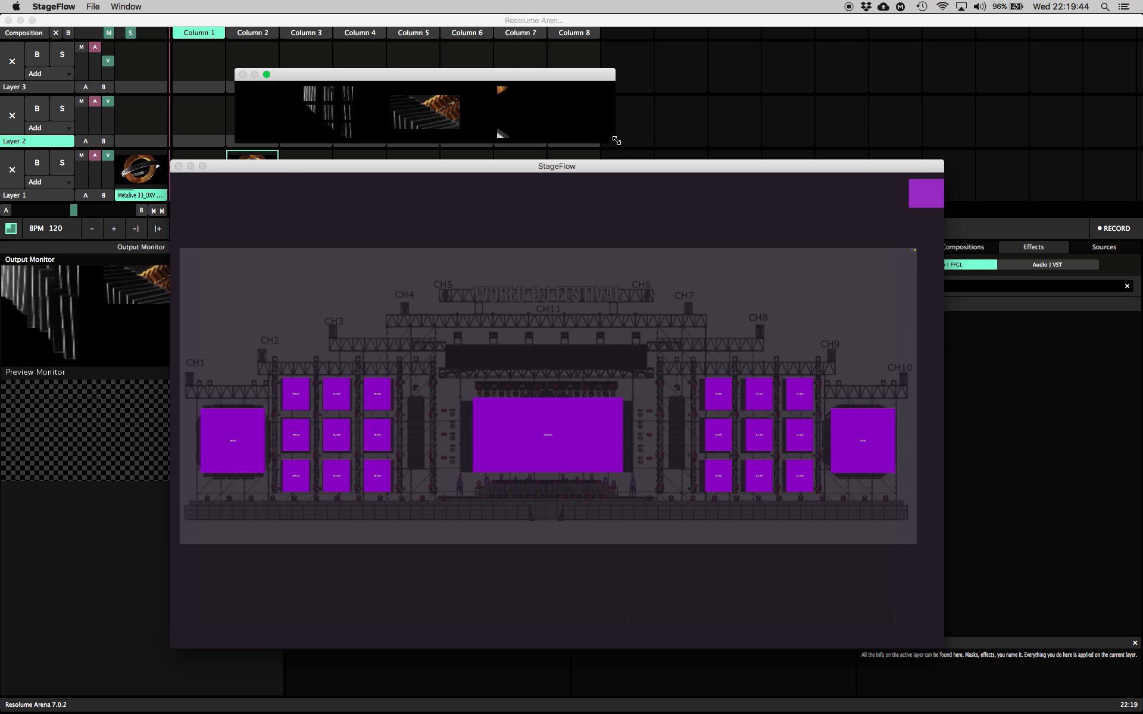
drag(616, 141, 979, 215)
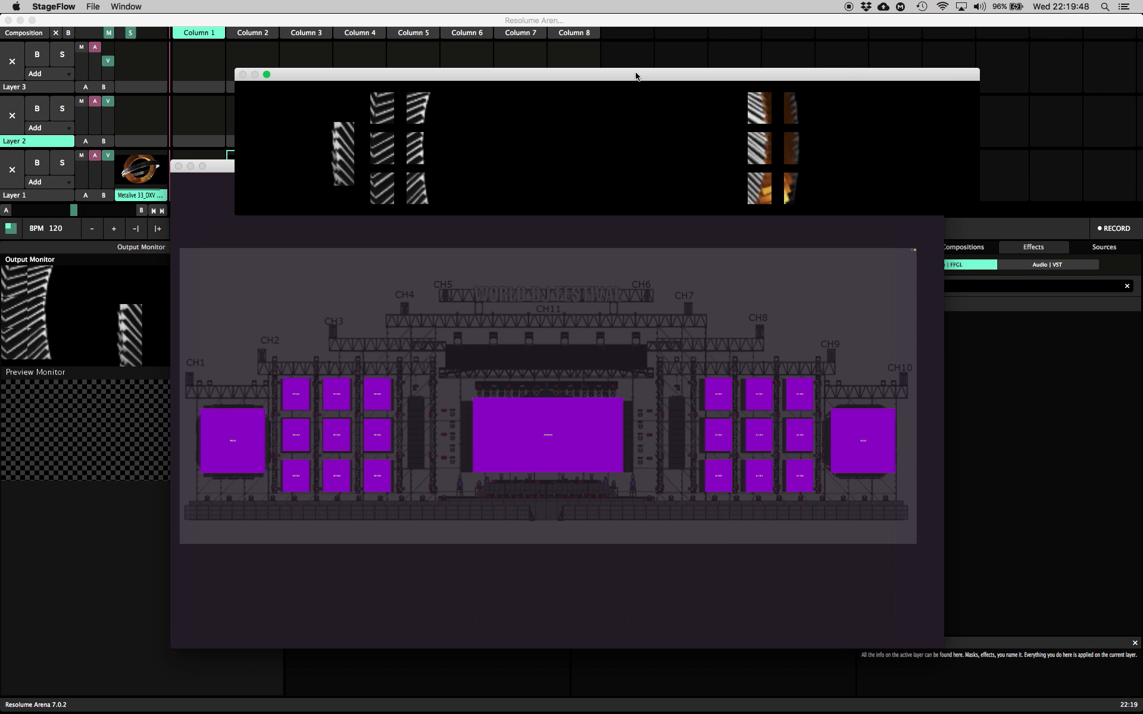
drag(636, 76, 617, 59)
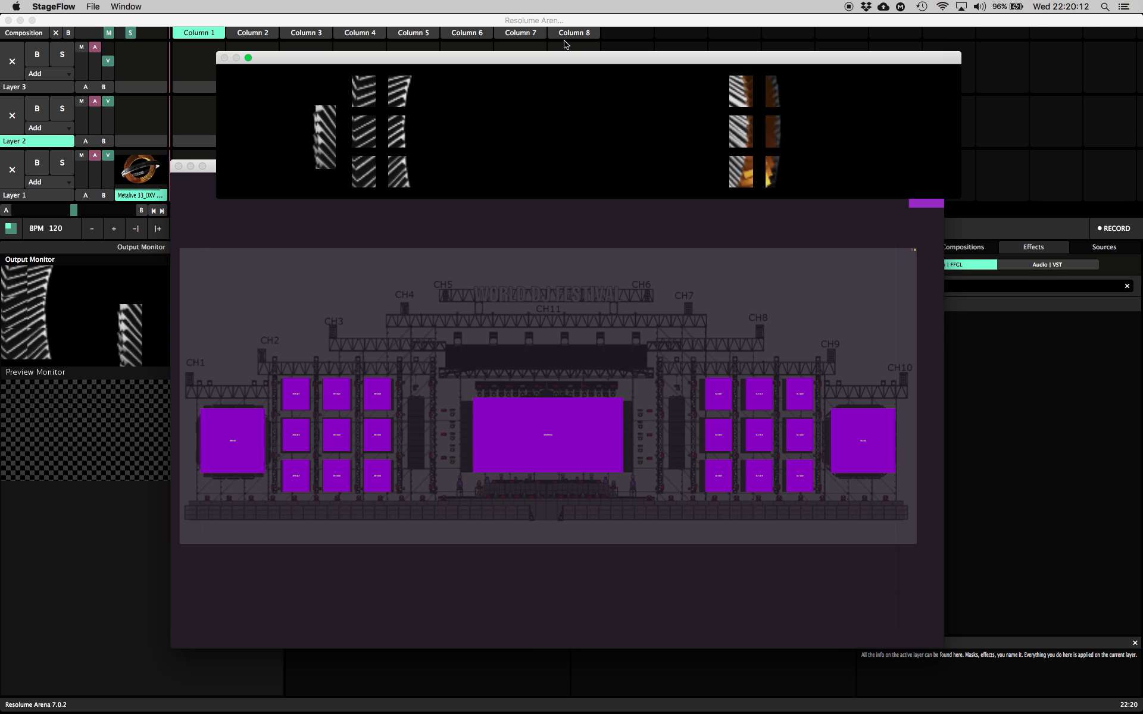
drag(551, 58, 516, 26)
click(549, 176)
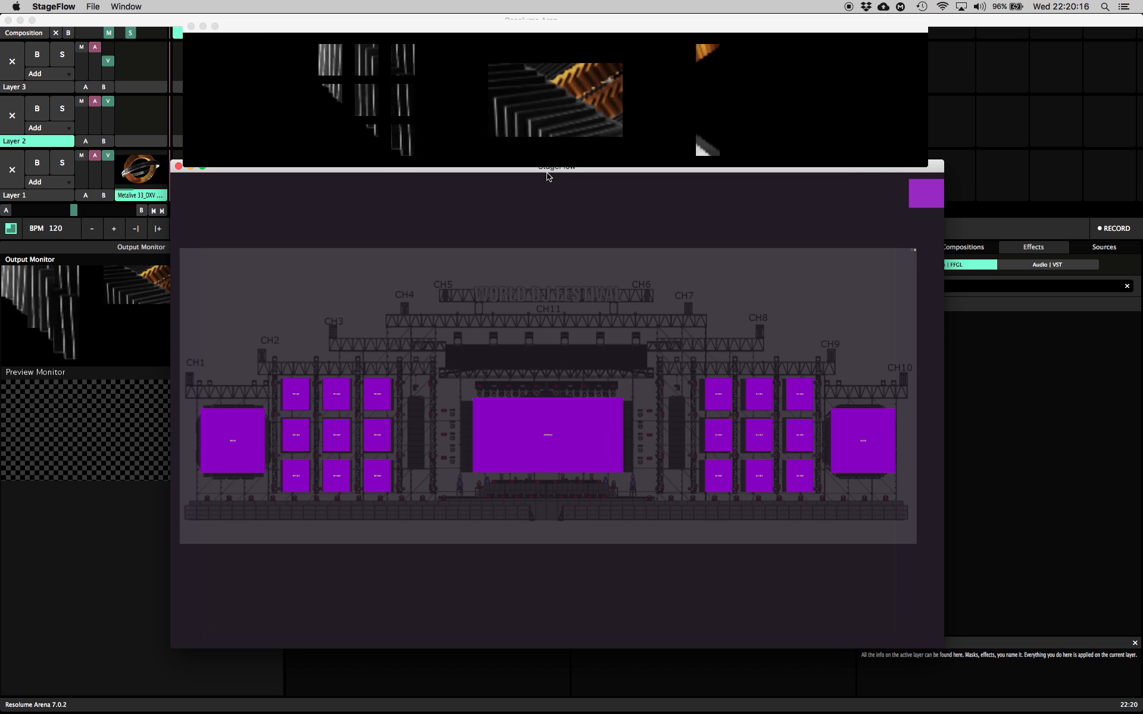
drag(552, 172, 542, 187)
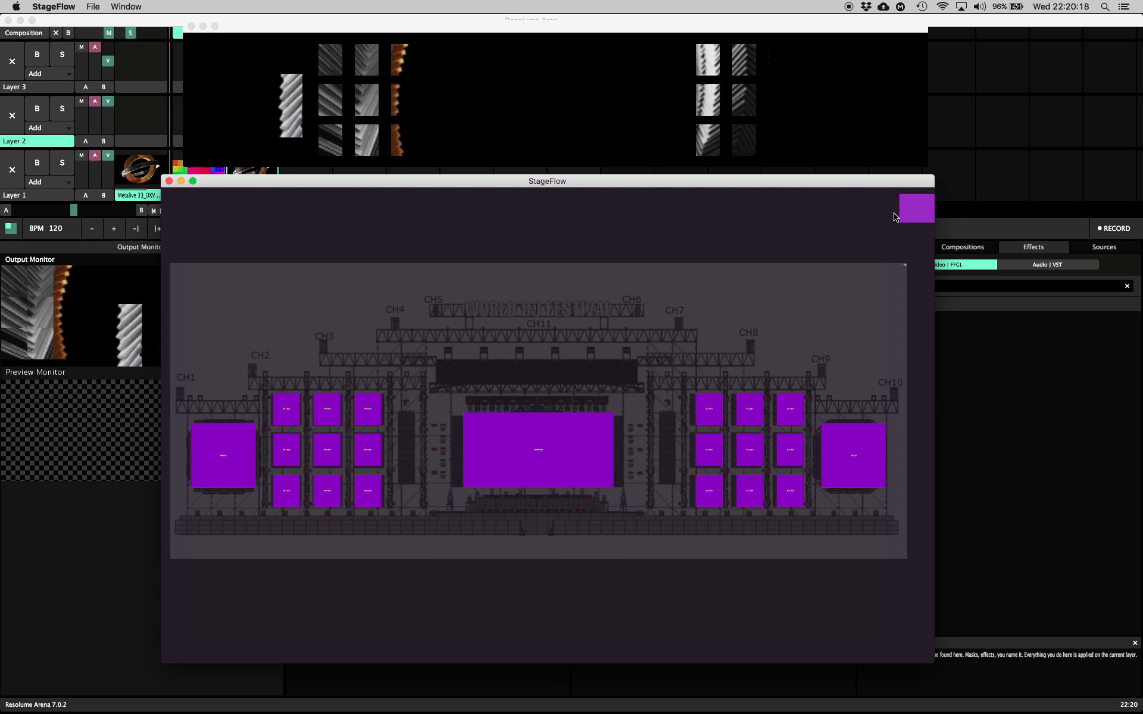
Set the content resolution of Look 1 to 3840 by 2160
mouse_move(895, 216)
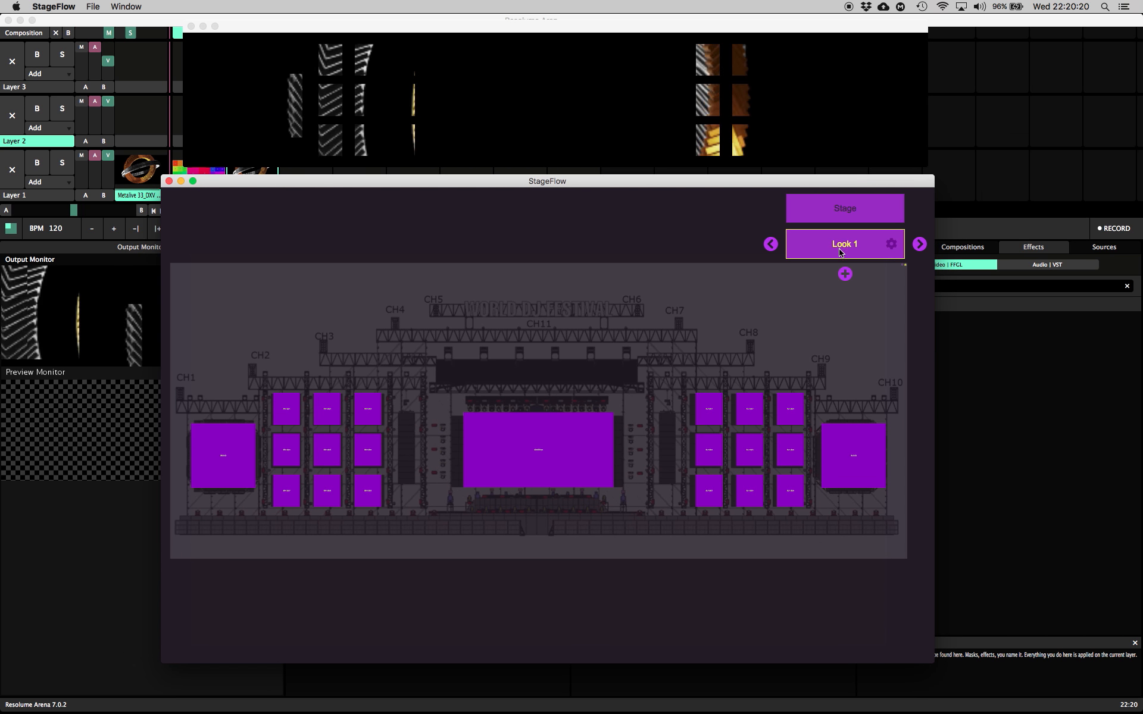
click(895, 246)
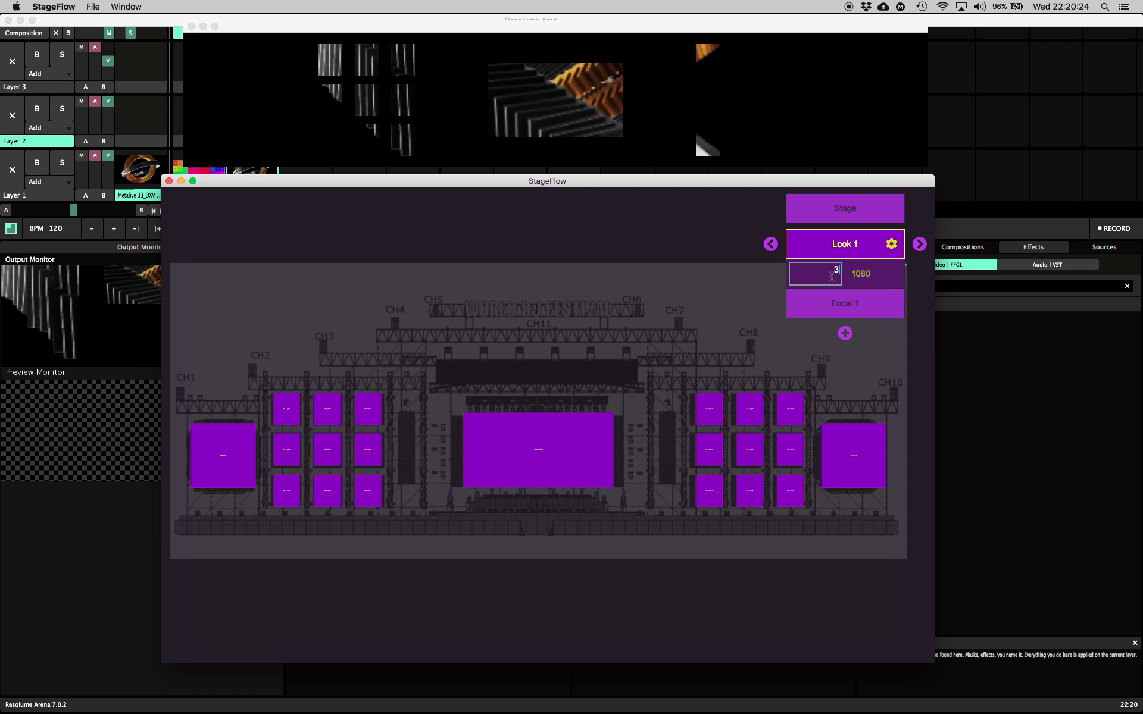
key(Return)
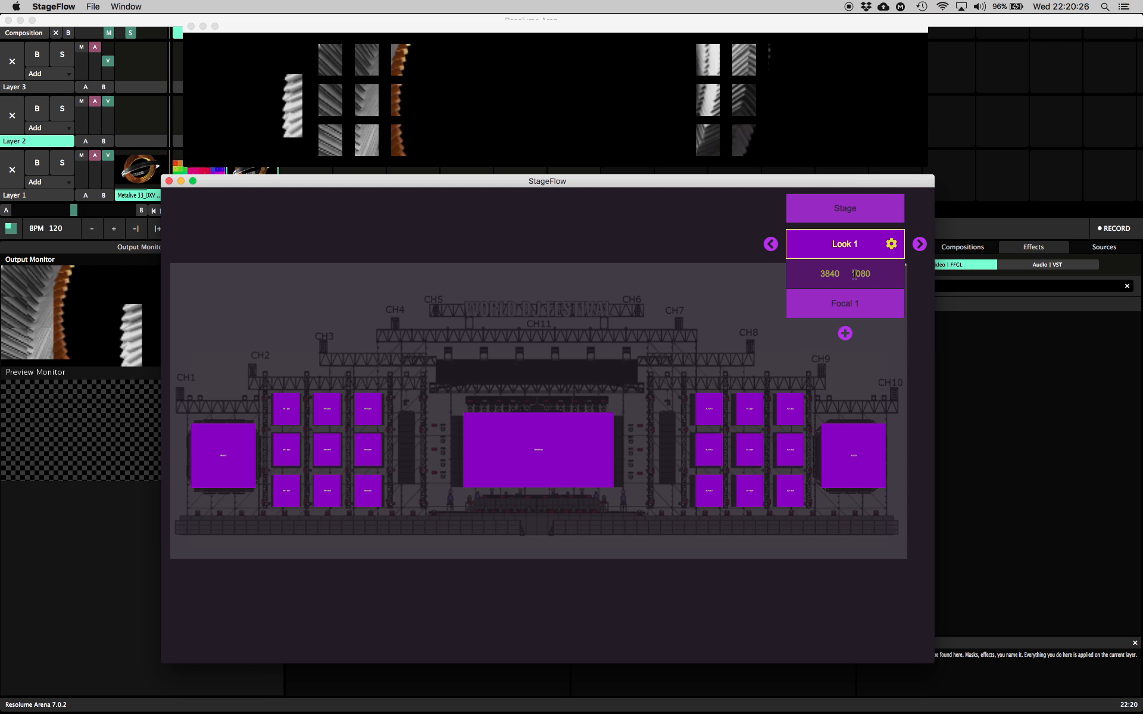
click(855, 274)
text(2)
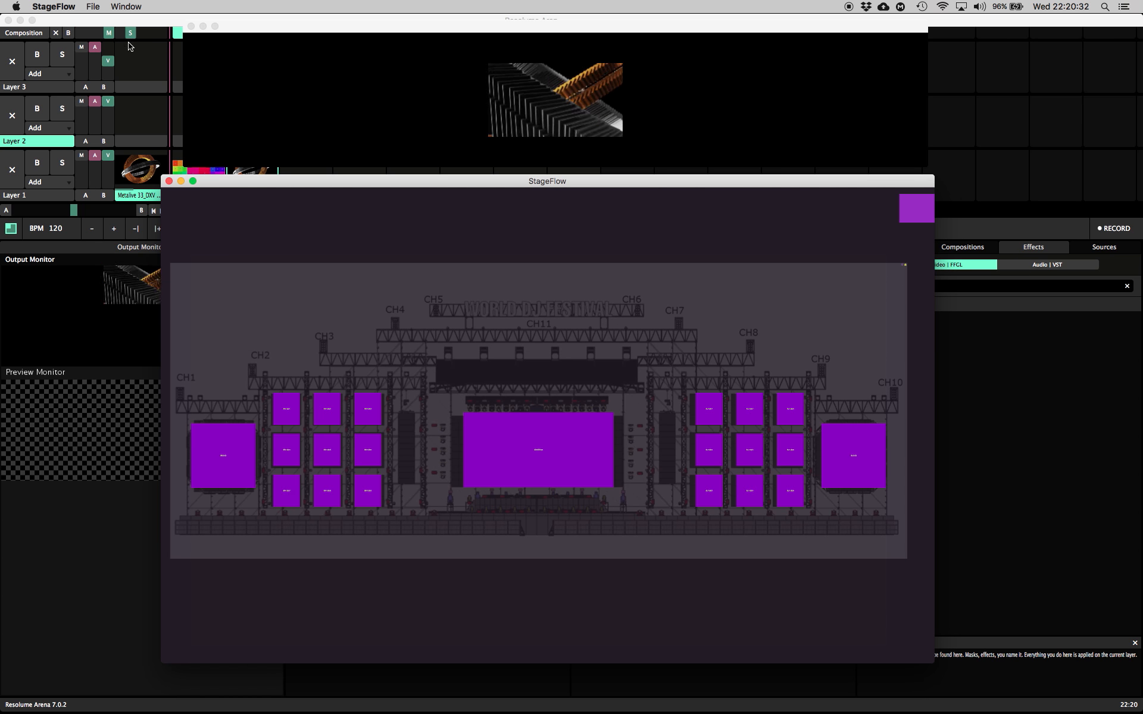
Switch to Resolume Arena, load Cyberspace_10_DXV Normal Quality No Alpha.mov into Layer 1, Column 3, and play the clip
click(126, 23)
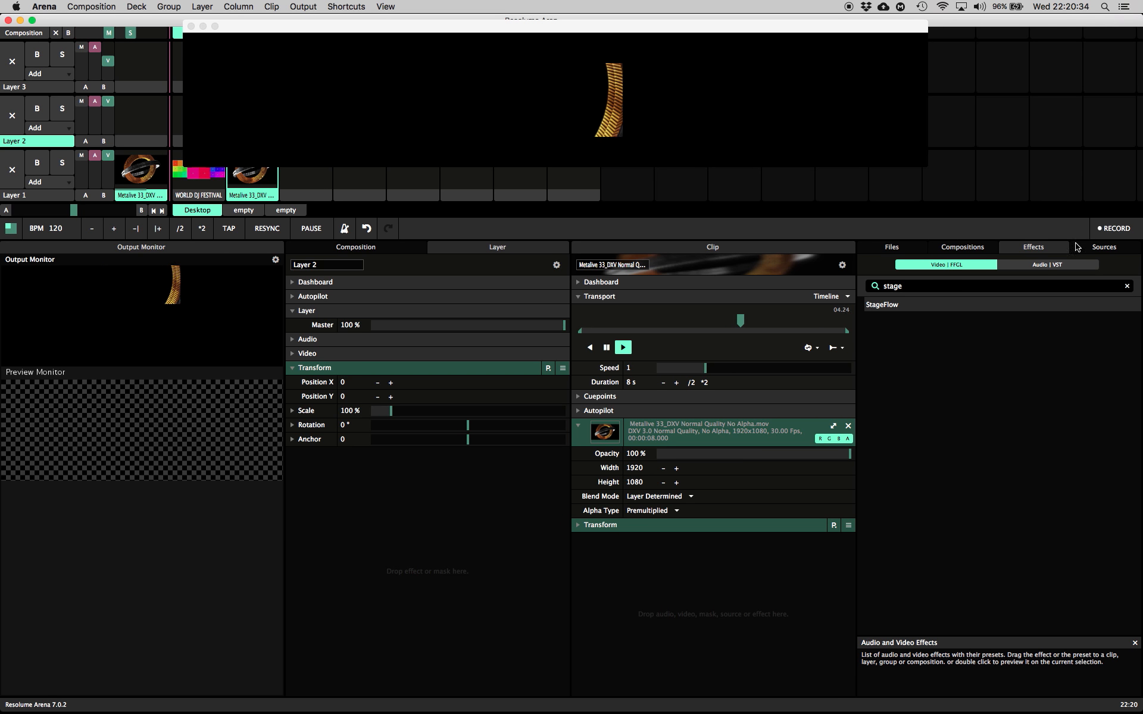
click(899, 247)
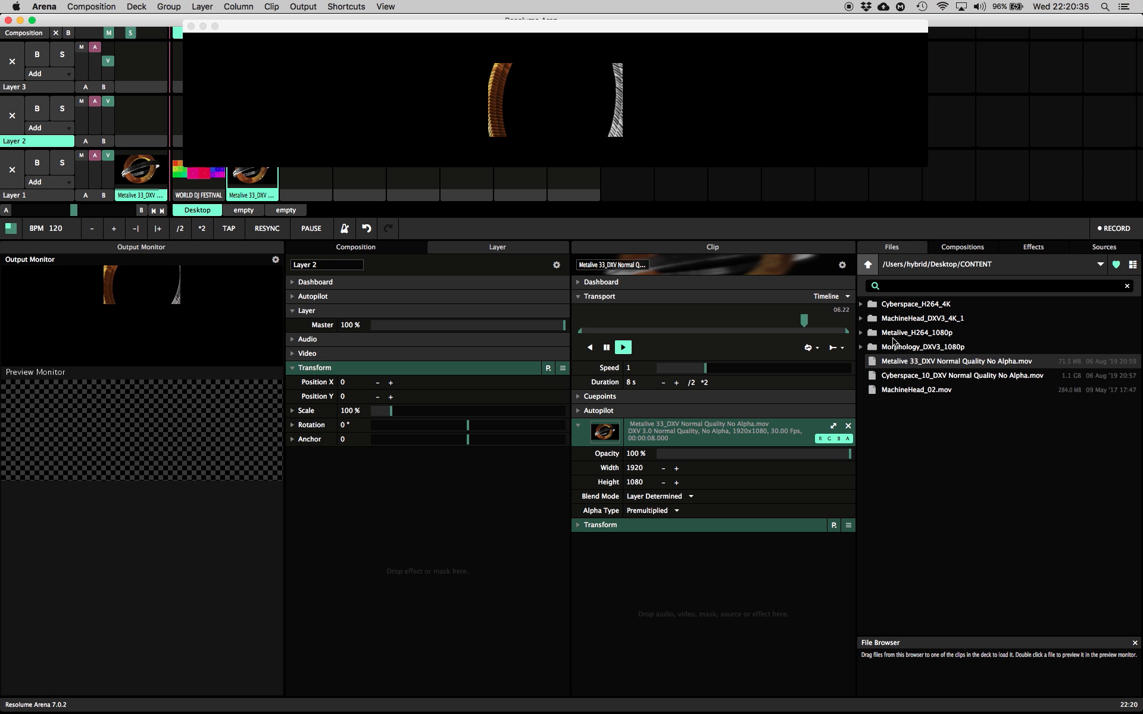
drag(926, 376, 307, 178)
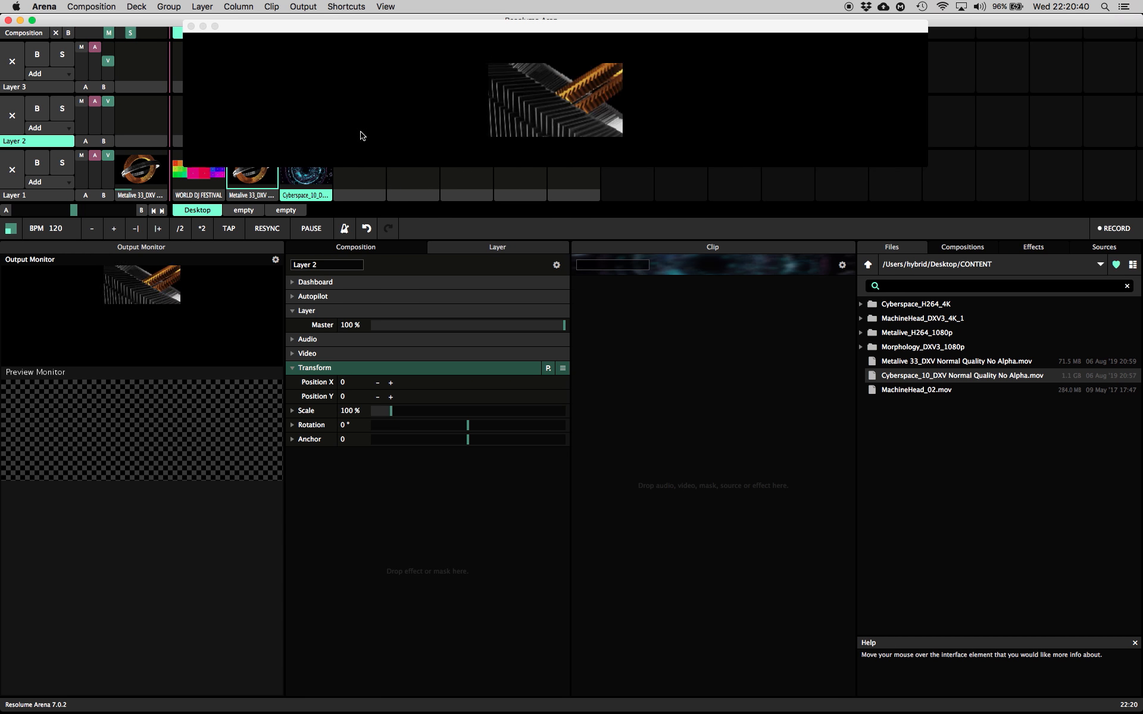
drag(401, 26, 402, 17)
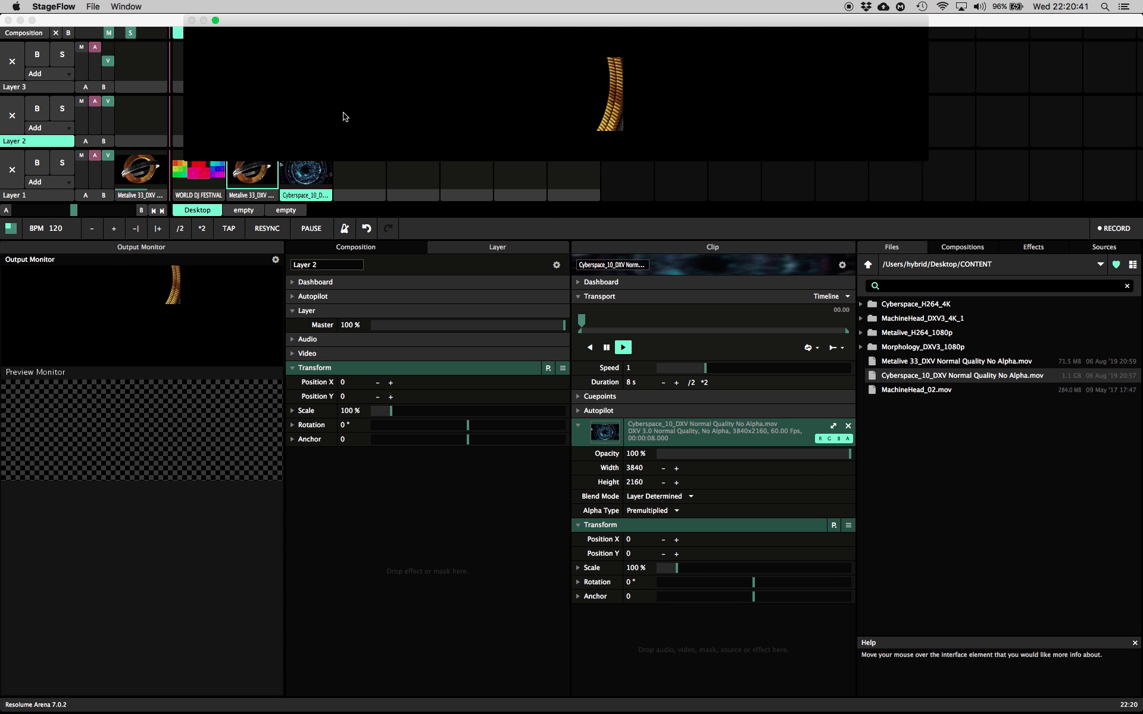
click(315, 176)
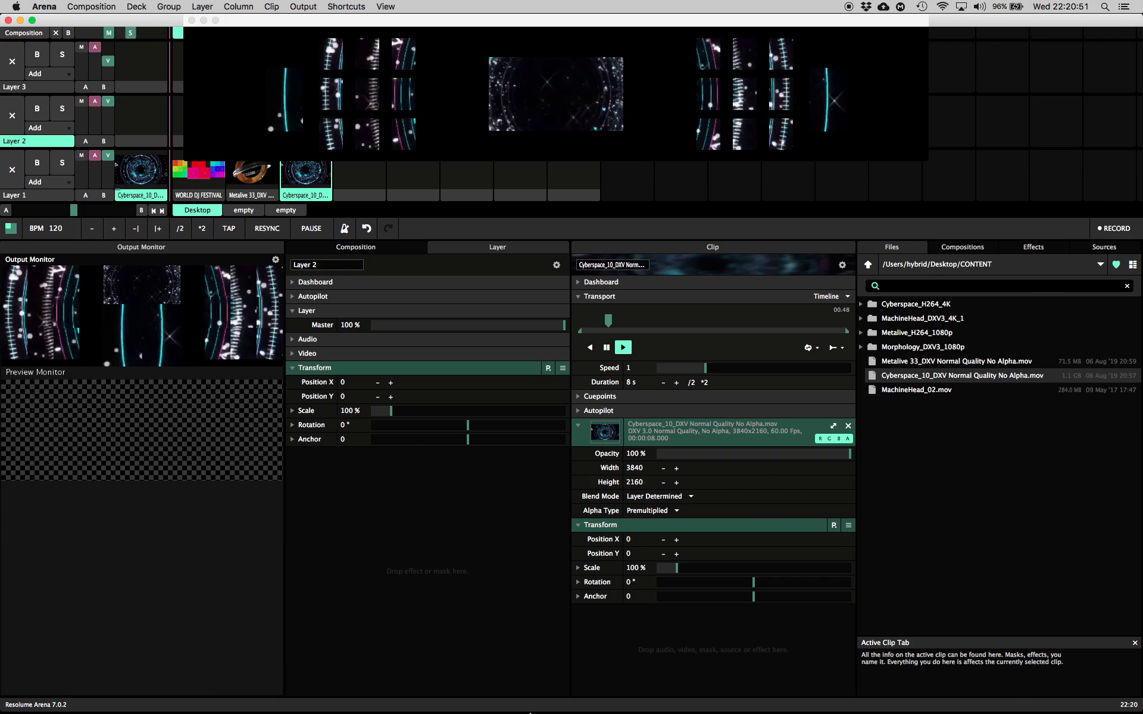
Switch to StageFlow, select Focal 1 of Look 1 and examine the scale percentage at its upper-left corner
click(541, 690)
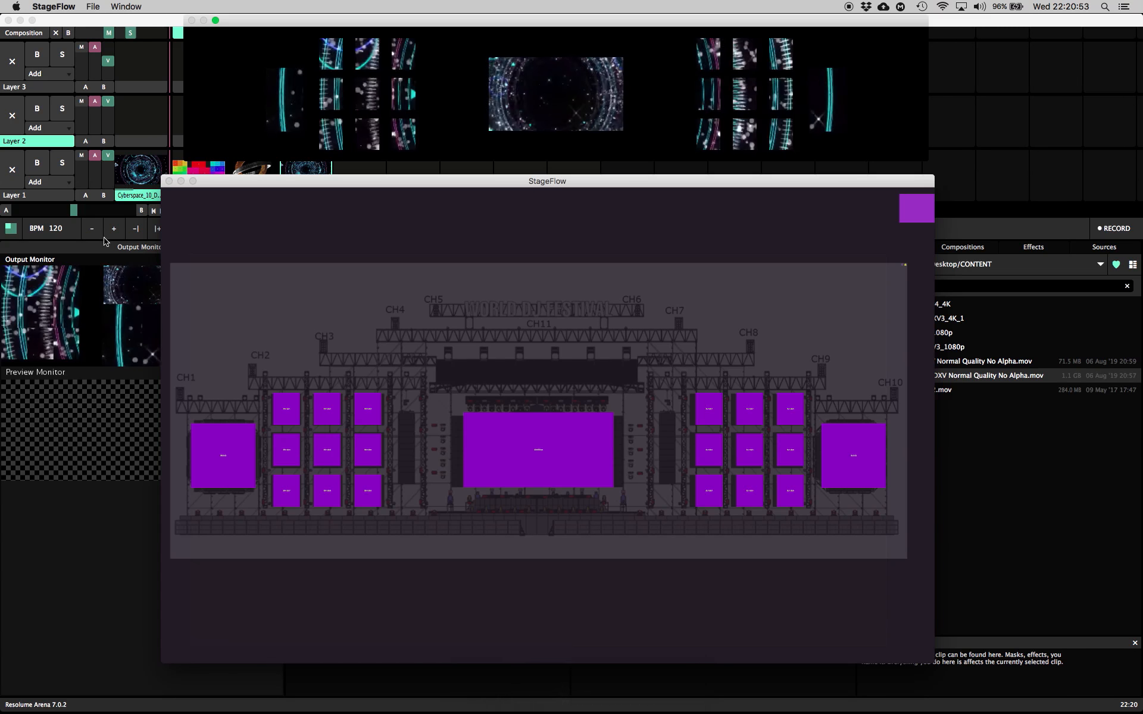
click(535, 299)
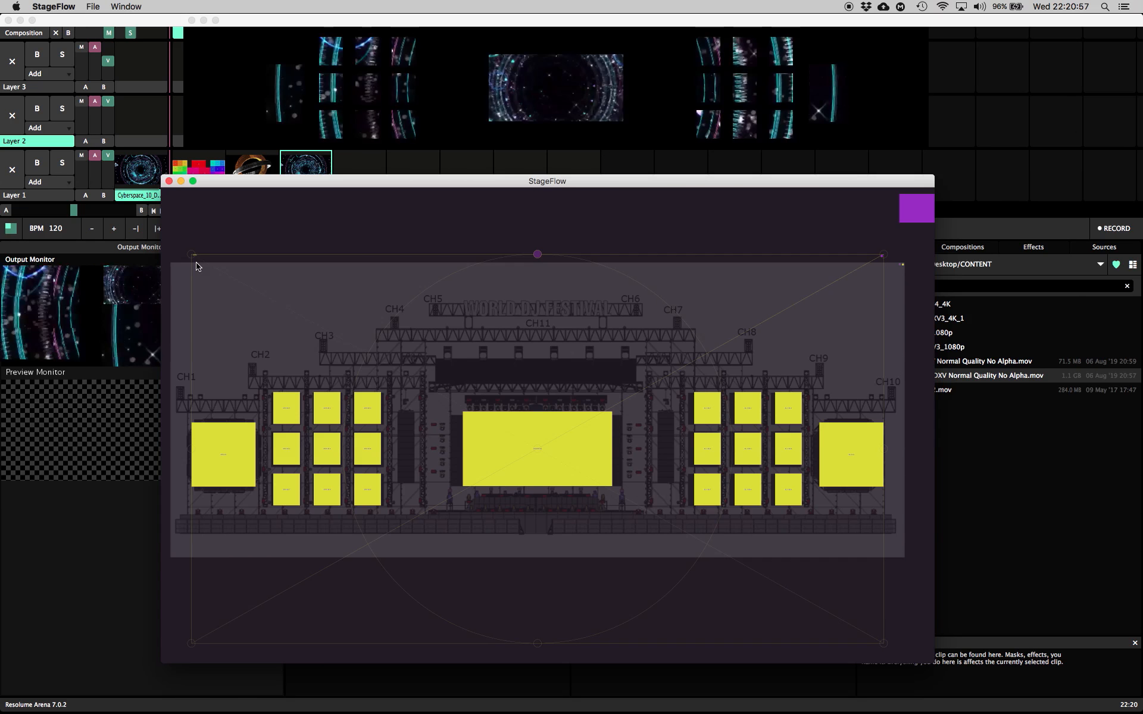
scroll(197, 266, up, 6)
scroll(197, 266, up, 5)
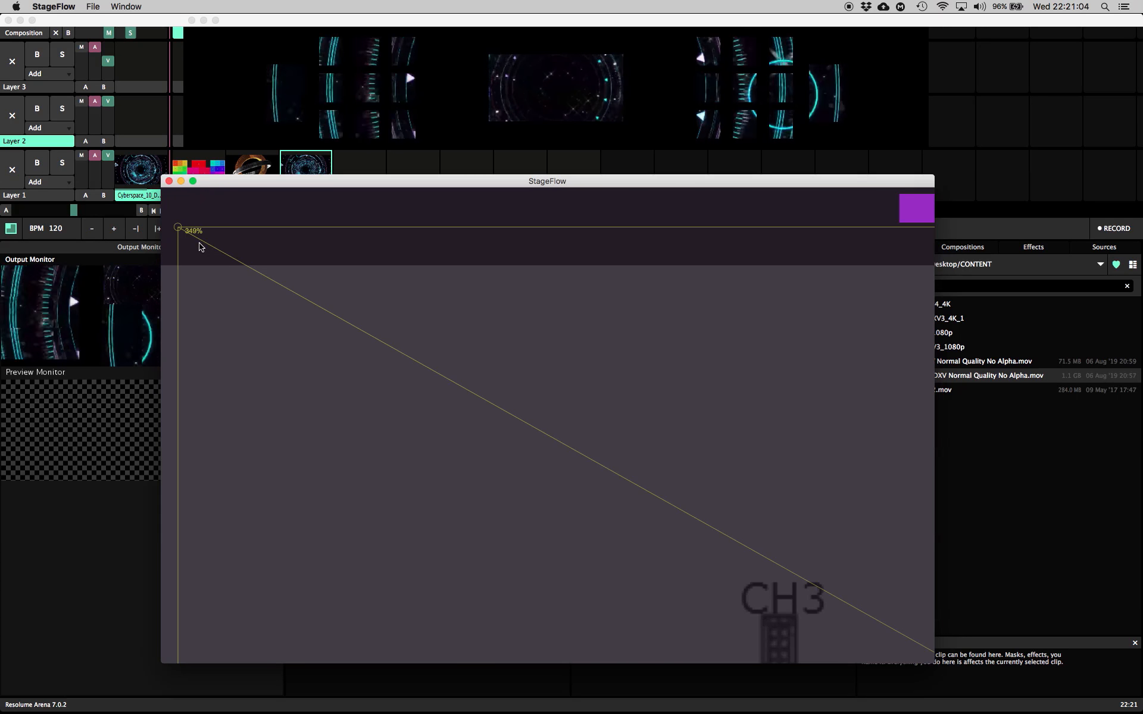
scroll(646, 405, down, 8)
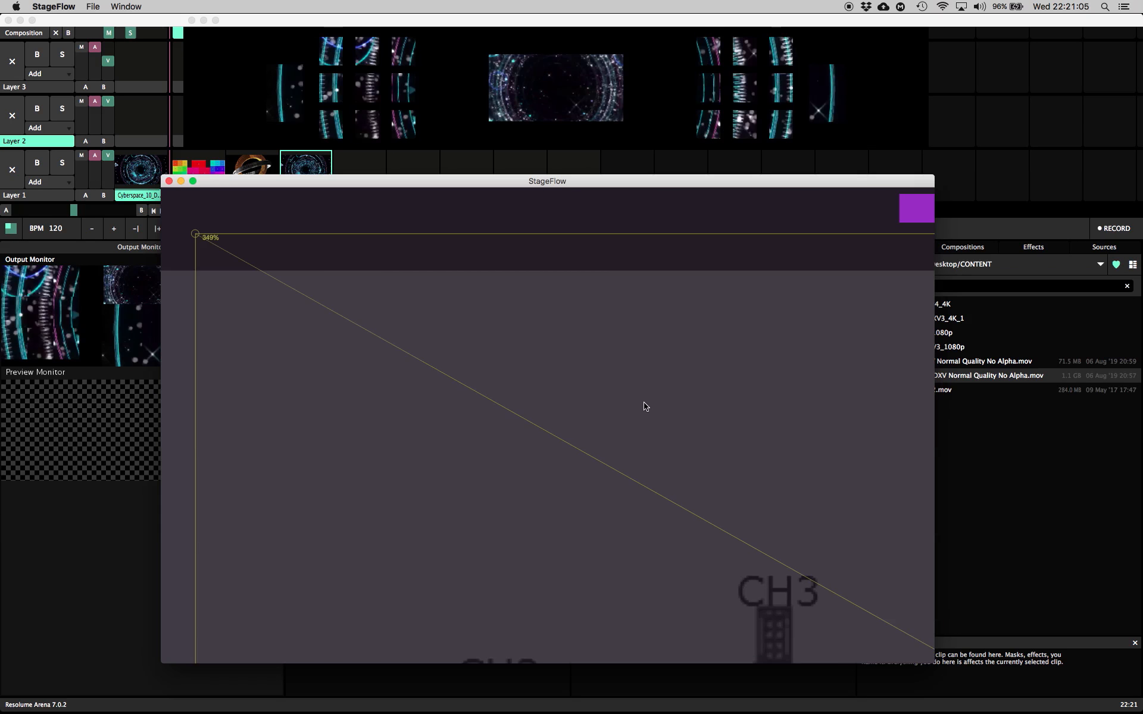
scroll(707, 417, down, 3)
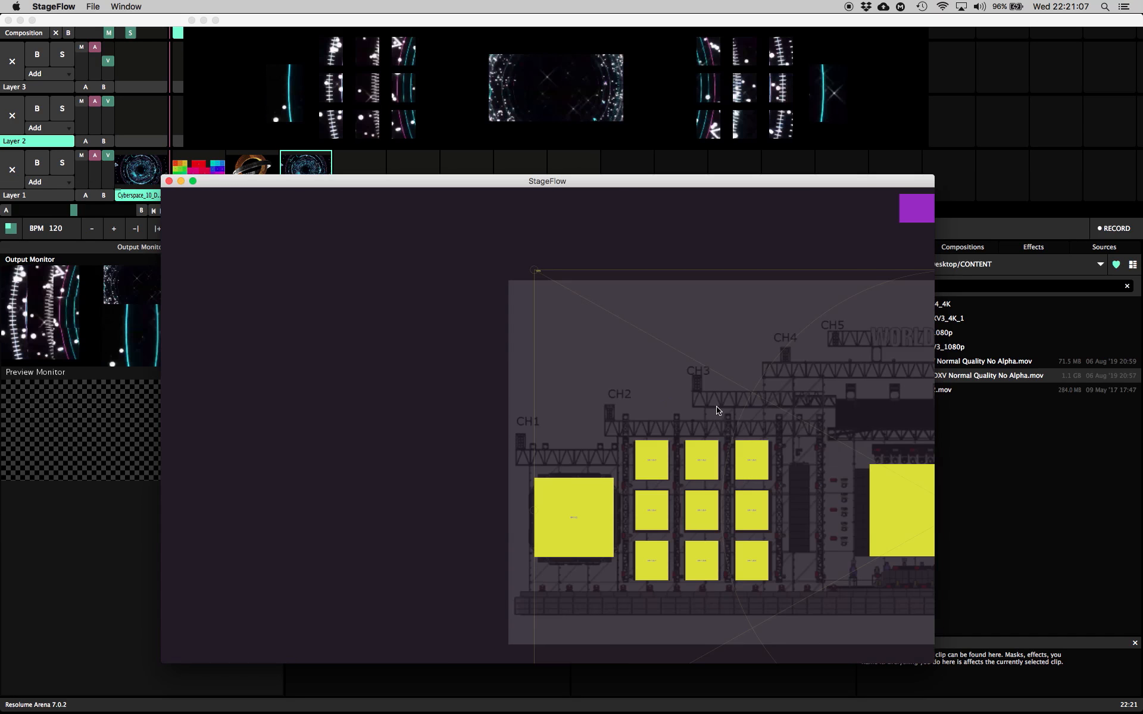
drag(811, 362, 428, 324)
scroll(517, 357, down, 2)
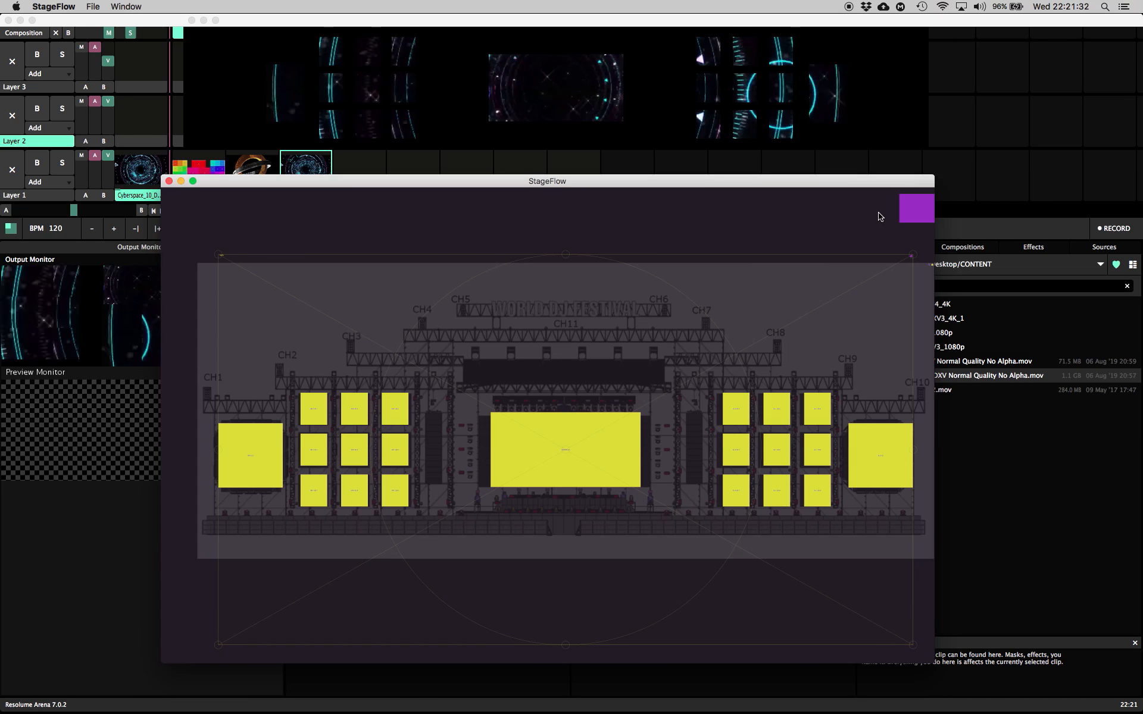
Switch to Look 2 and add a focal containing only the large central screen
click(897, 213)
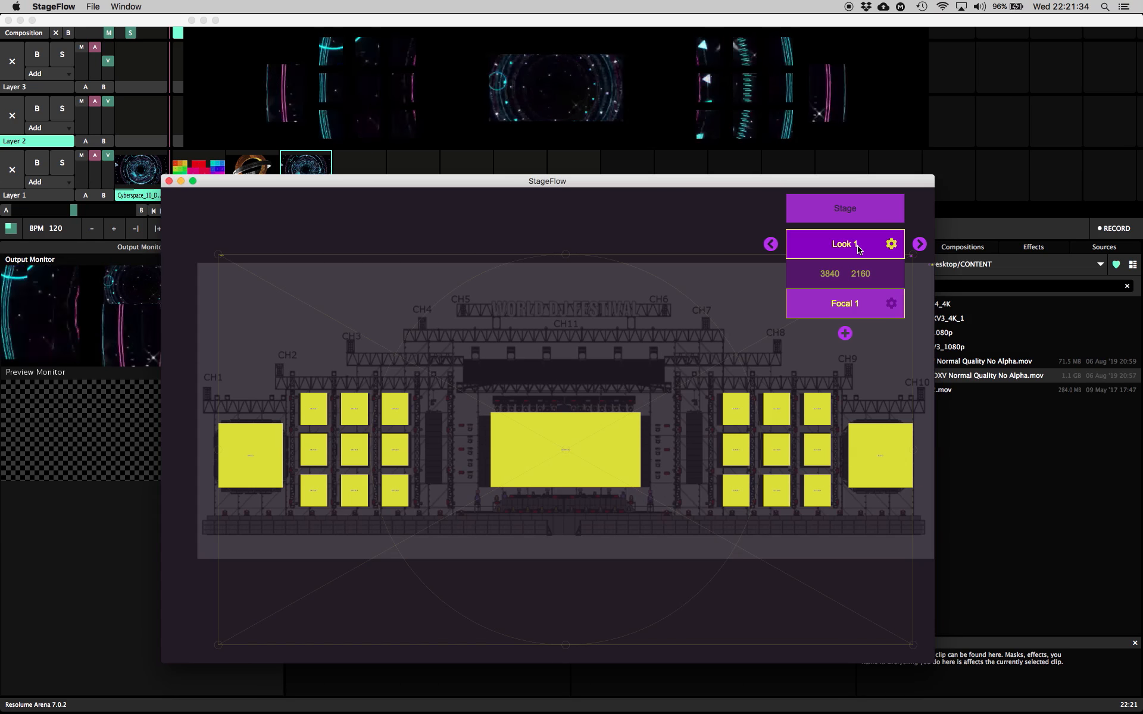
click(920, 245)
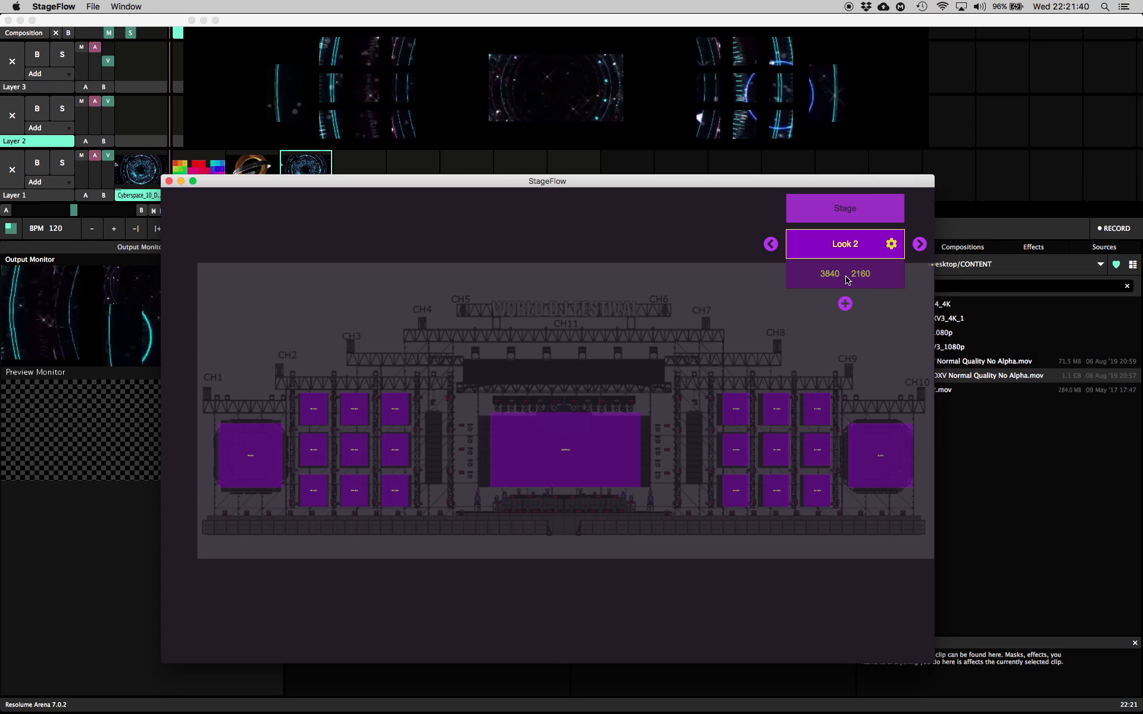
mouse_move(461, 368)
mouse_down()
mouse_move(554, 475)
mouse_move(674, 564)
mouse_up()
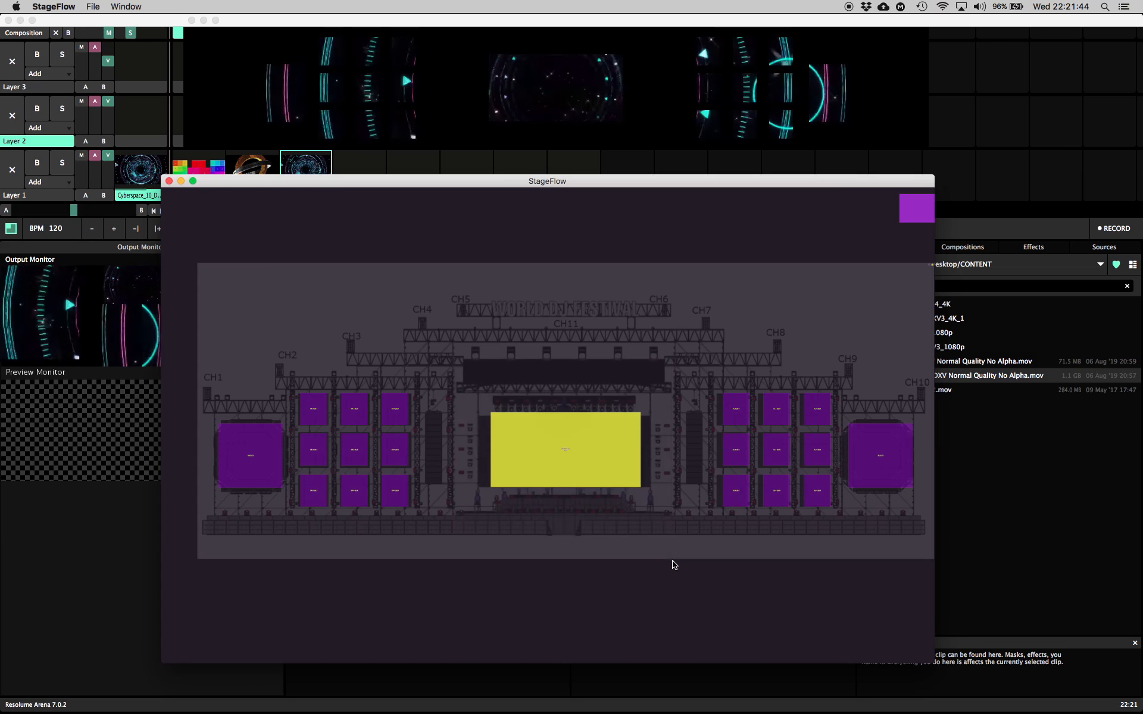
mouse_move(885, 236)
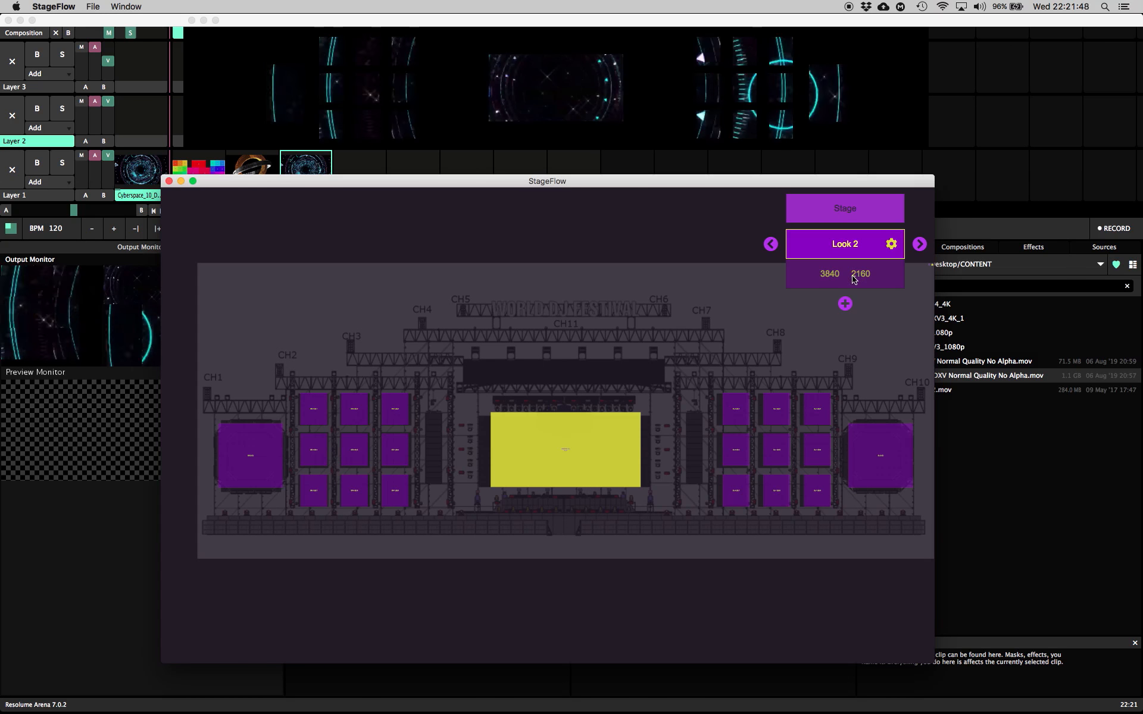
click(844, 304)
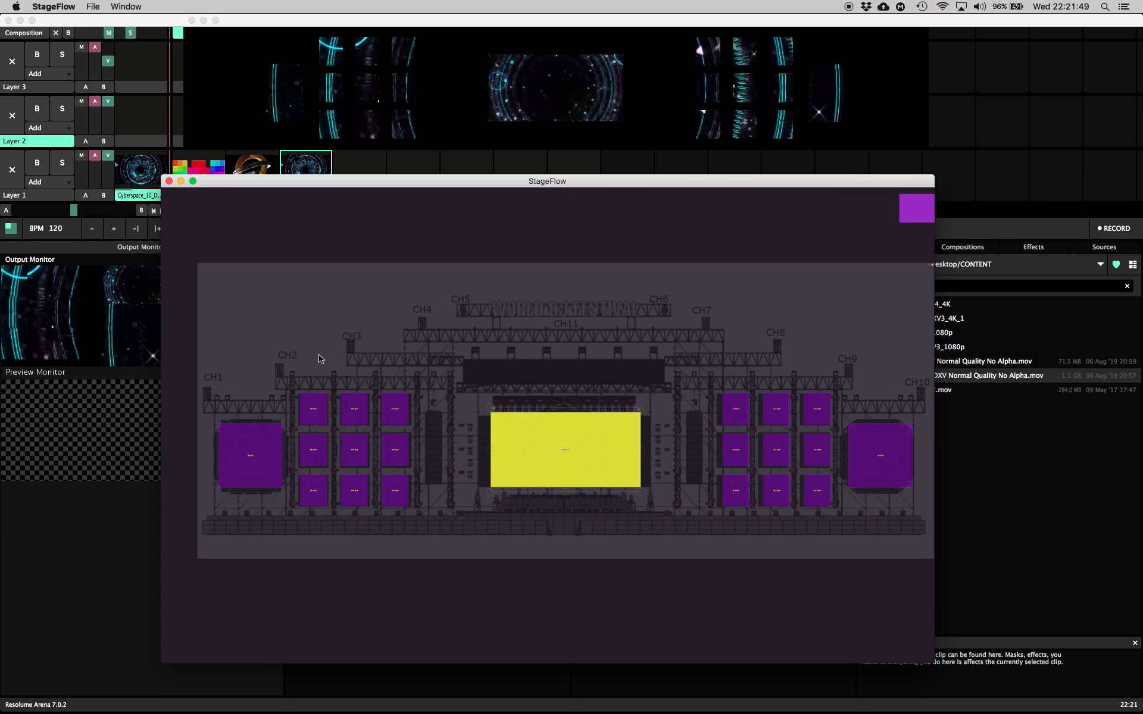
Add a second focal to Look 2 for the nine screens on the left side of the stage
drag(288, 349, 425, 535)
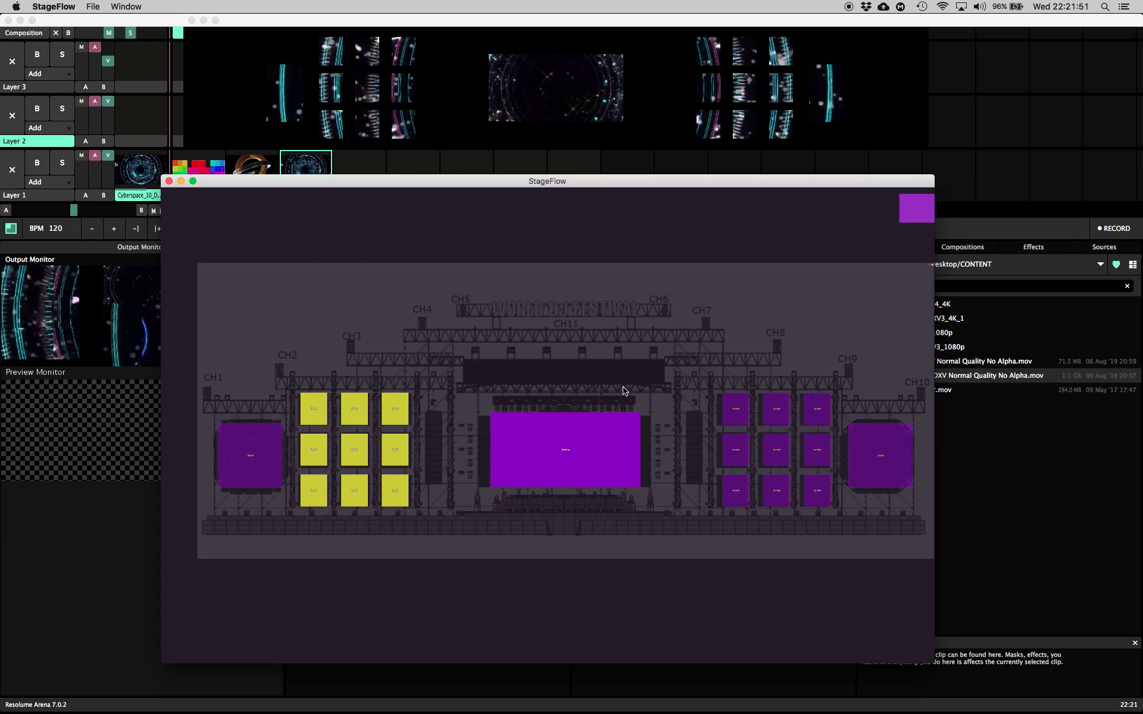
mouse_move(907, 214)
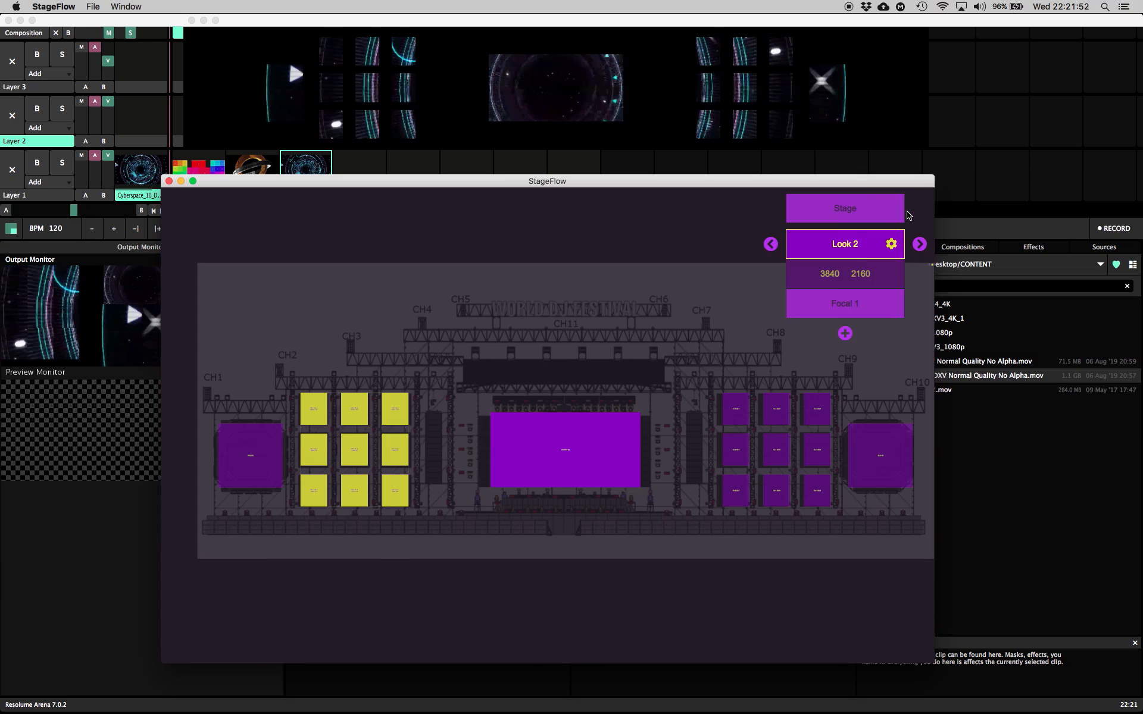
click(845, 333)
Add a third focal to Look 2 containing only the large outer screen on the left side of the stage
drag(204, 356, 294, 529)
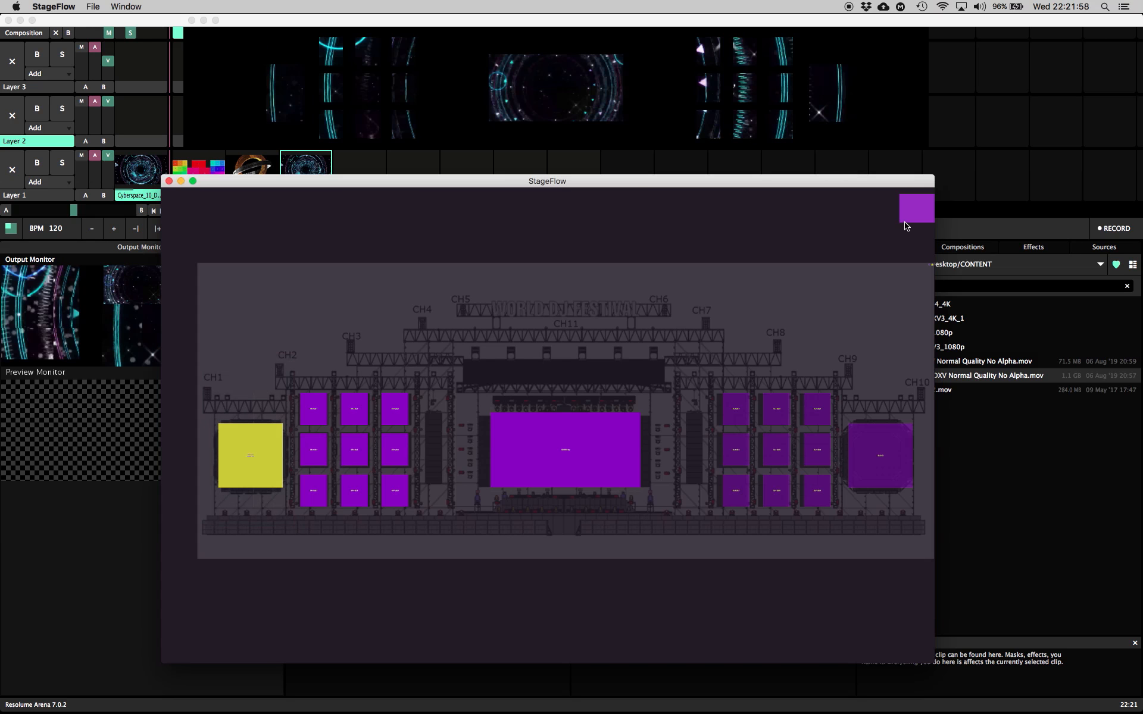
mouse_move(896, 254)
click(846, 363)
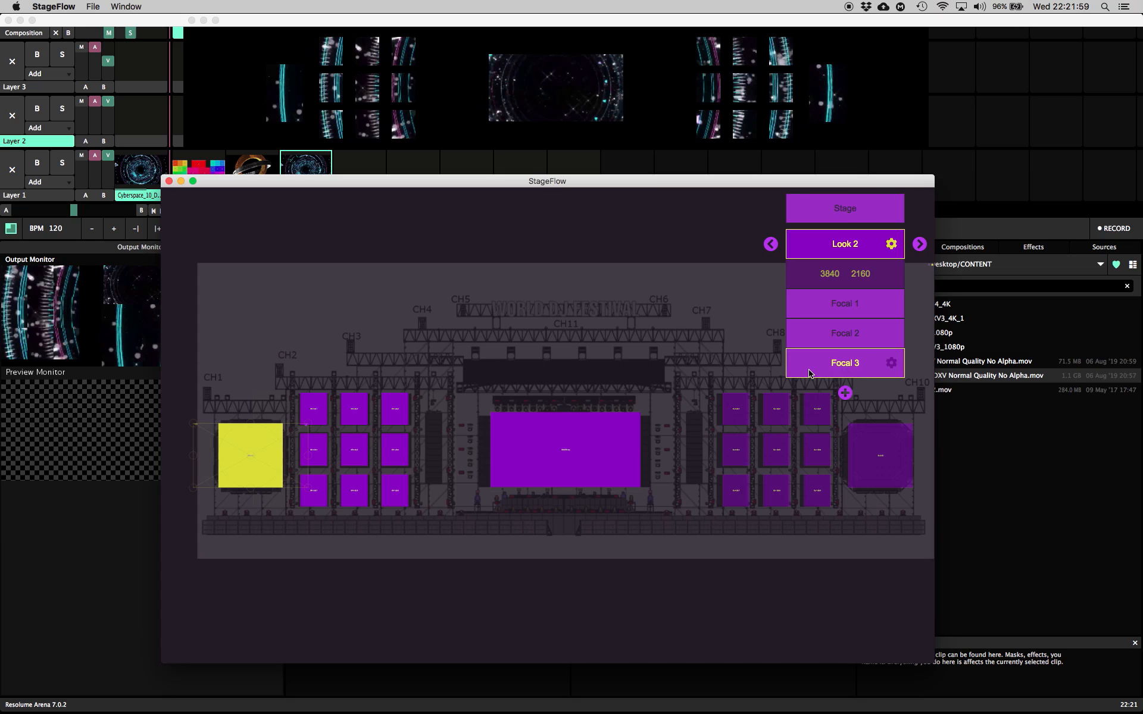
Add a fourth focal to Look 2 for the nine screens on the right side of the stage
drag(693, 354, 859, 554)
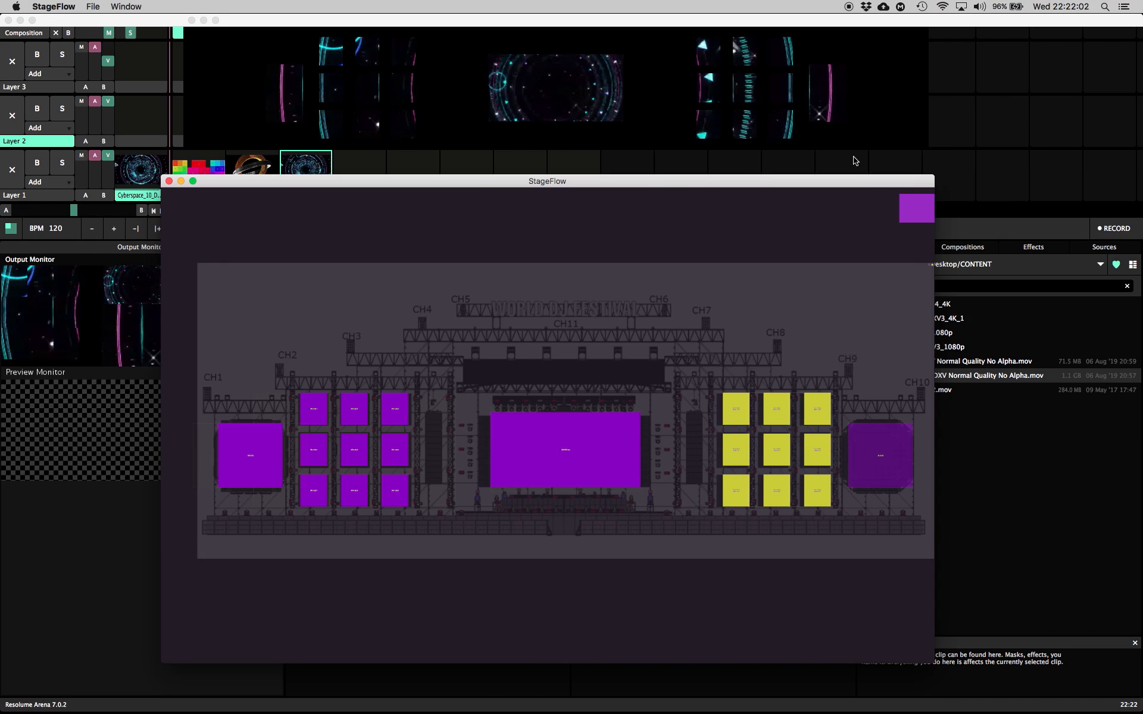
mouse_move(900, 219)
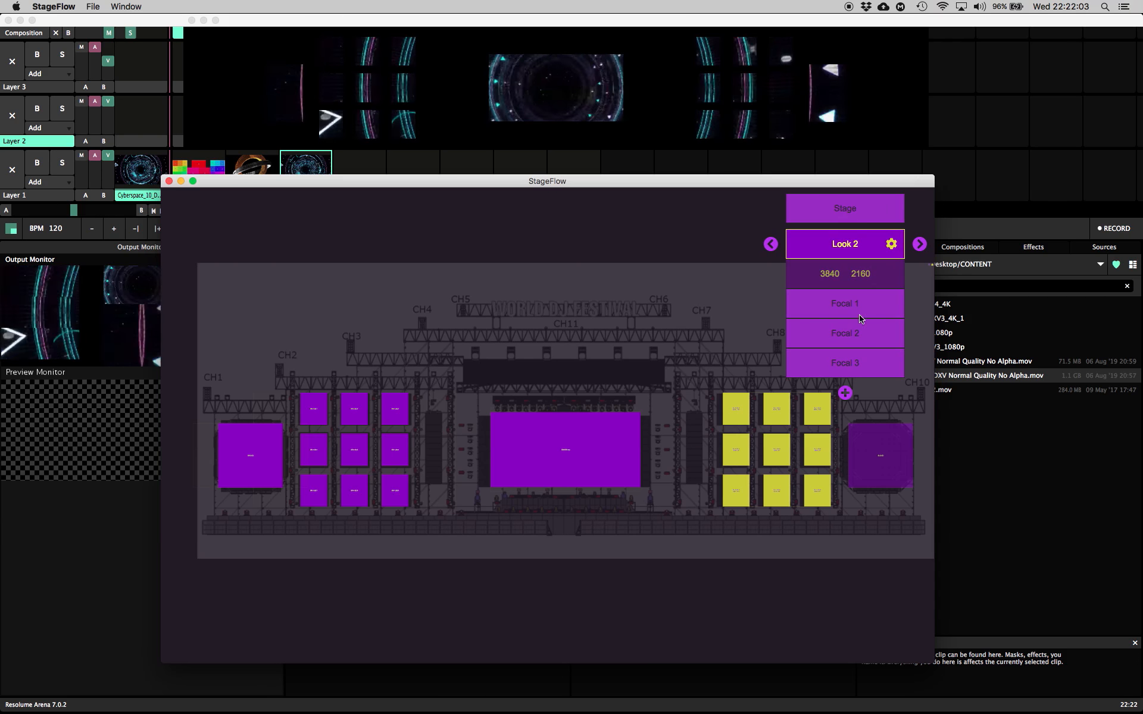
click(845, 393)
Add a fifth focal to Look 2 for the large outer screen on the right, and clear the selection
click(851, 520)
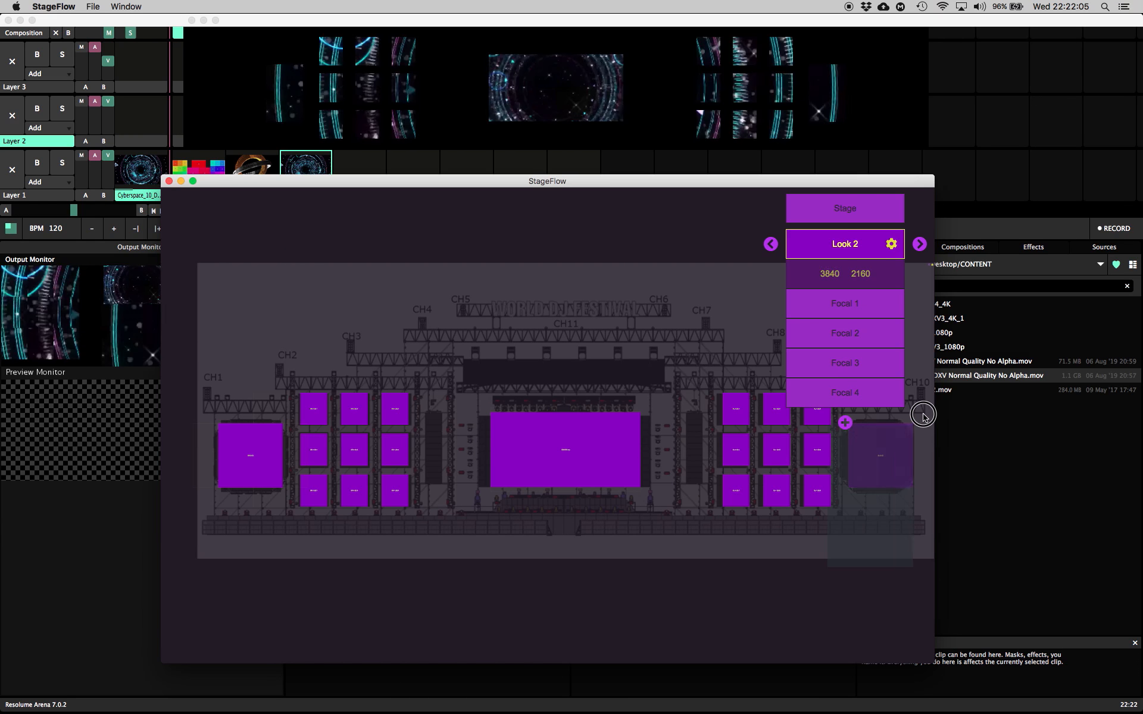
click(872, 424)
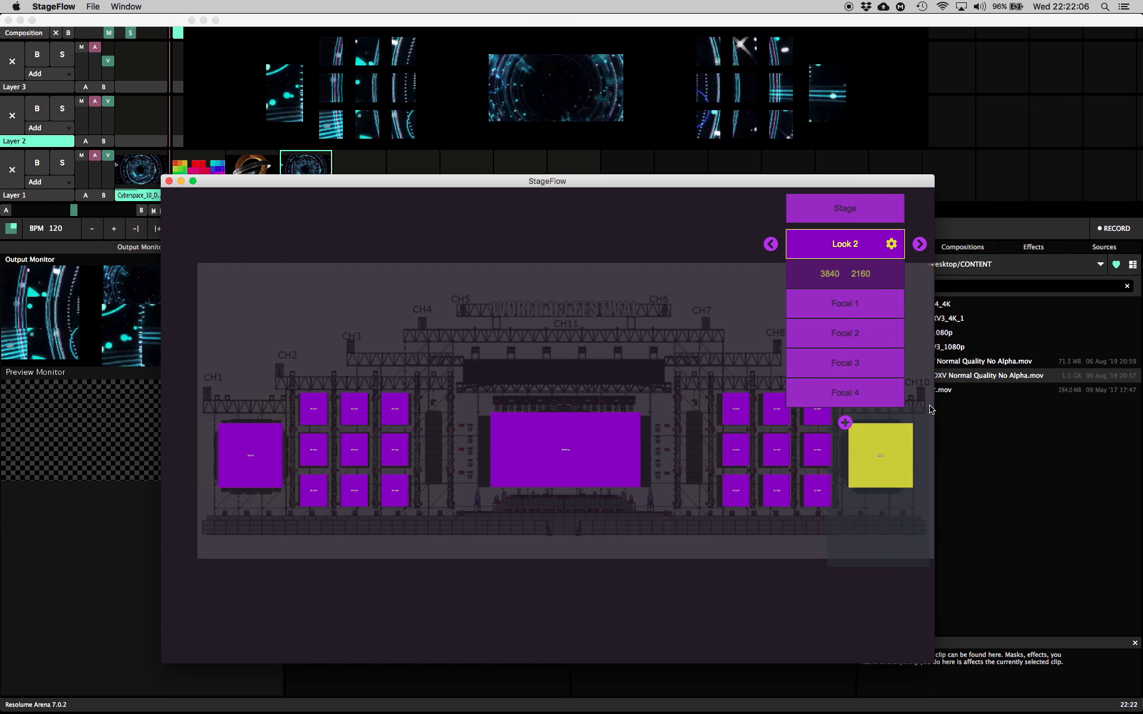
click(845, 423)
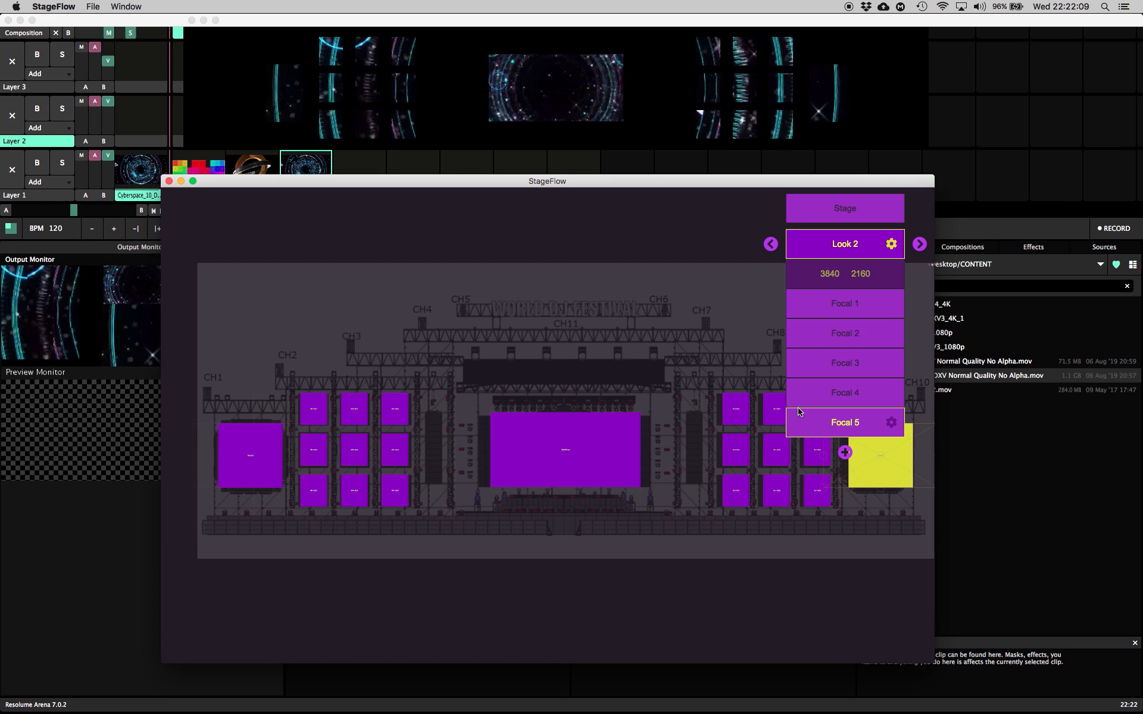
click(501, 325)
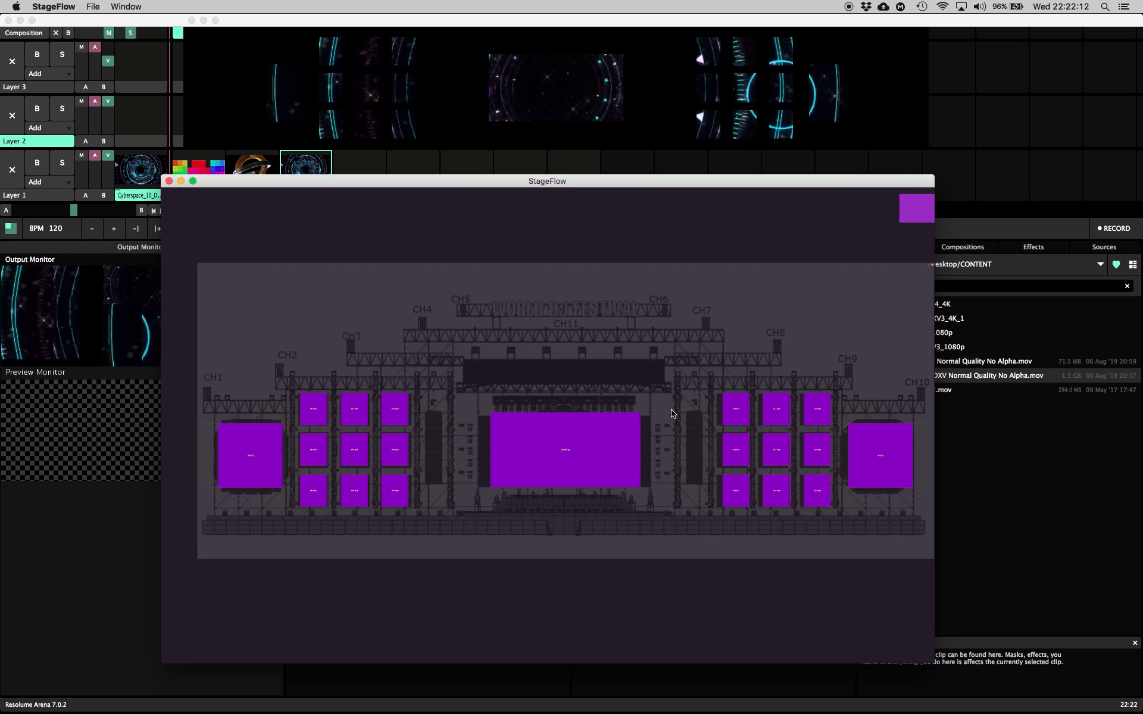
Switch to Resolume Arena and change the StageFlow effect on Layer 1 from Look 1 to Look 2
click(921, 199)
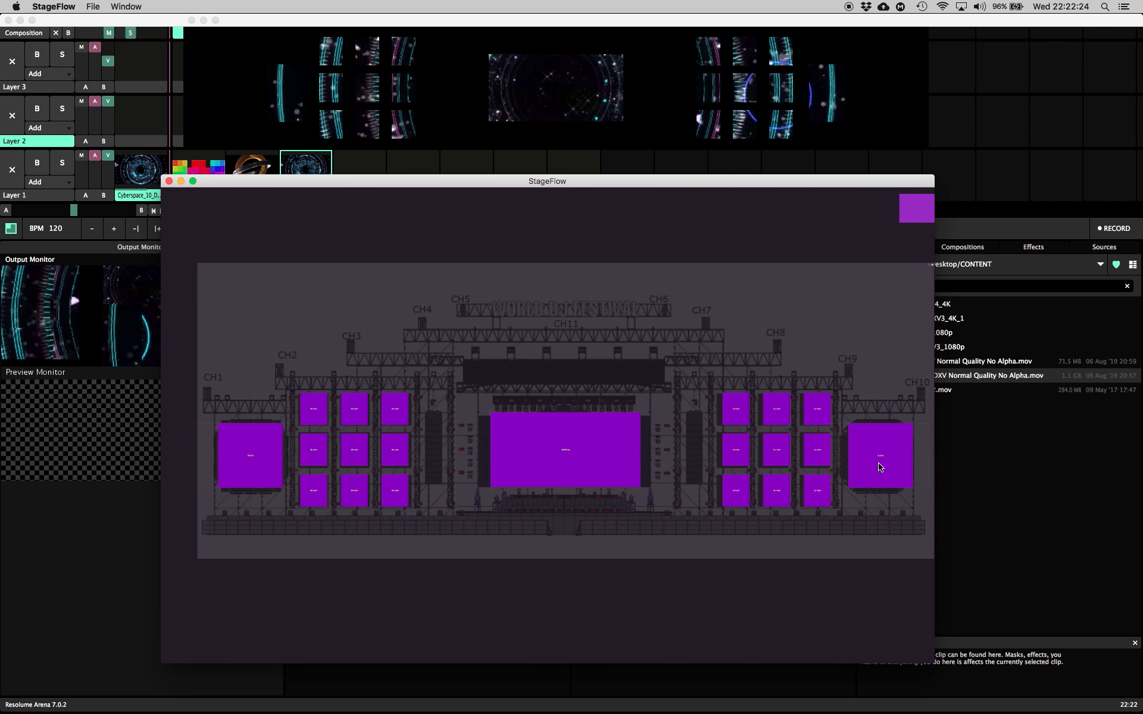
click(102, 454)
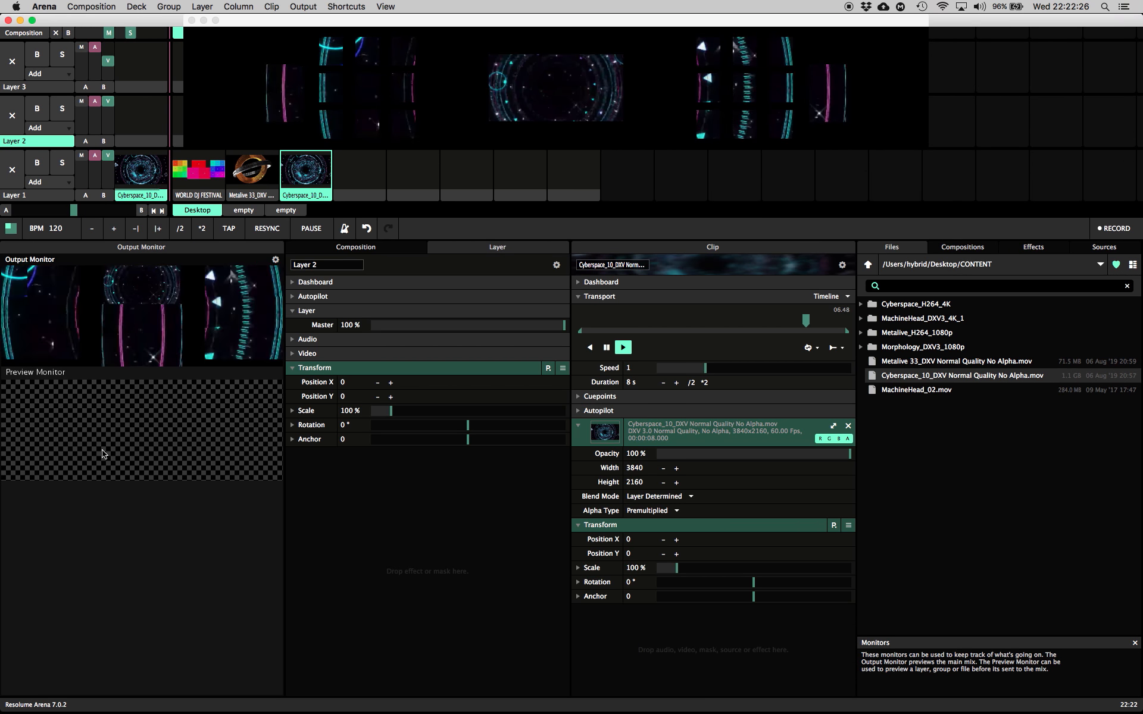
click(39, 196)
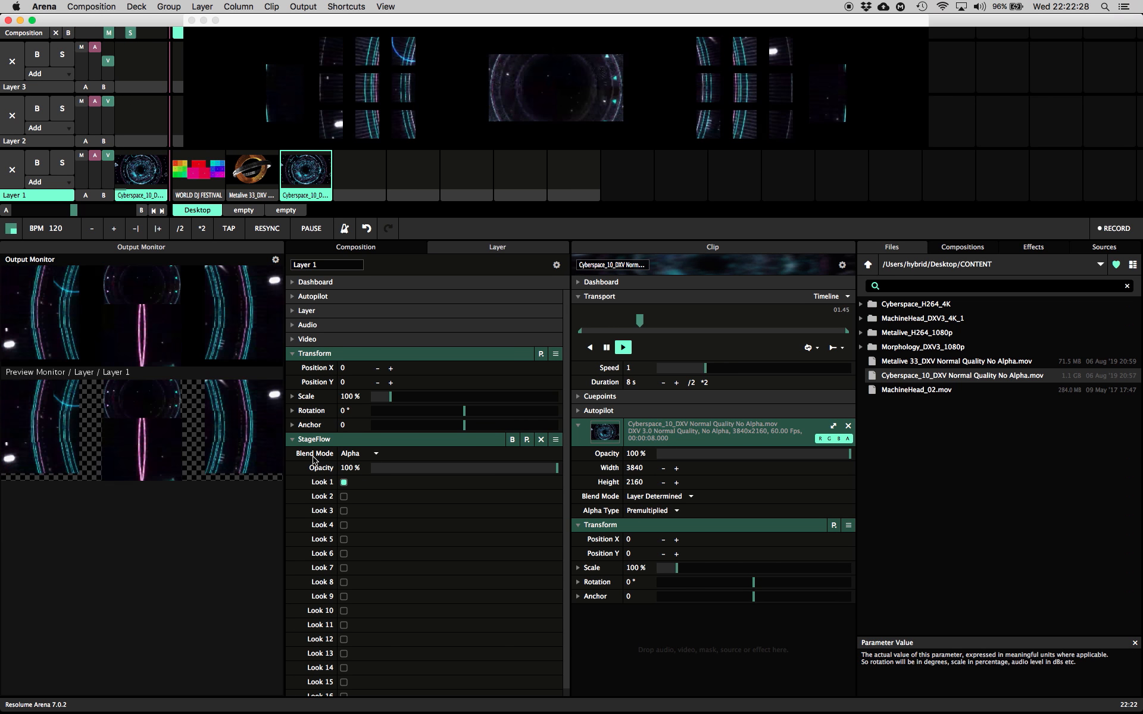
click(344, 482)
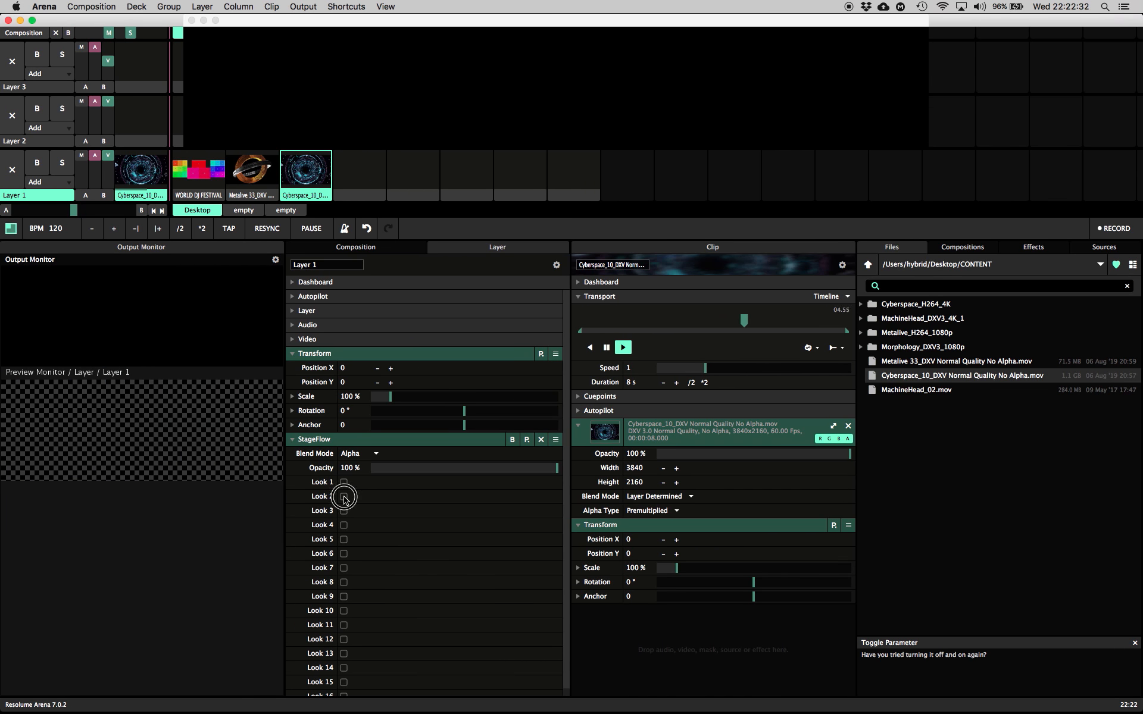
click(344, 496)
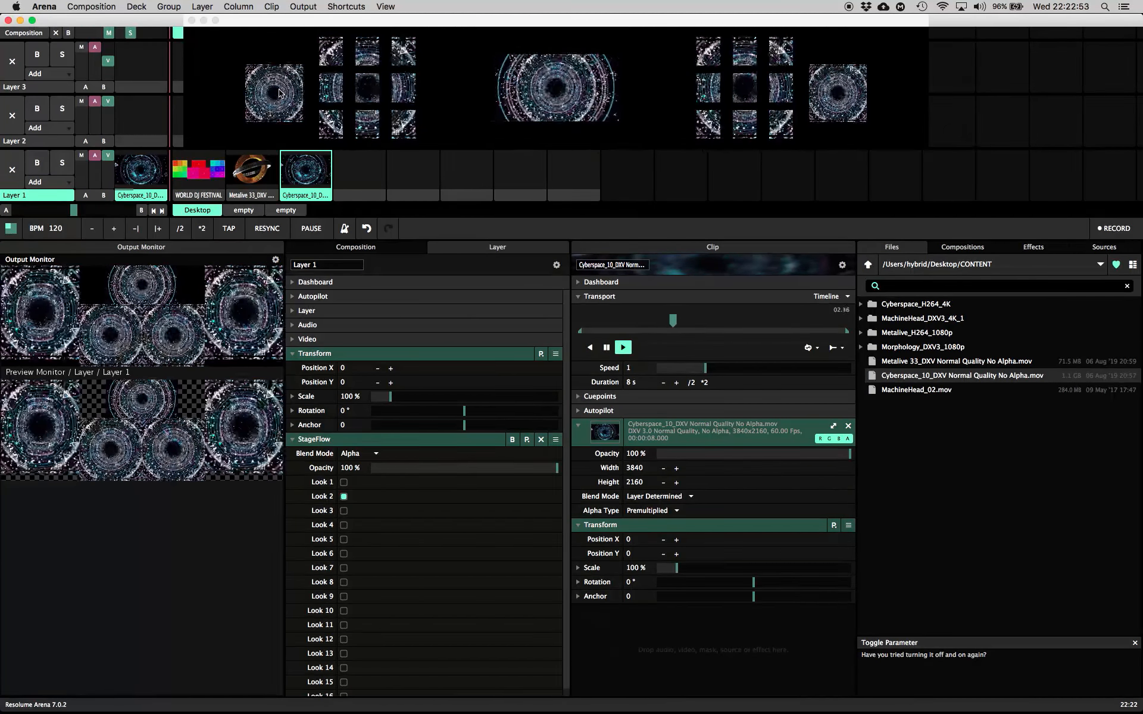
Switch to StageFlow and shift Focal 2 of Look 2 right until it is centred on the third column of the nine left screens
mouse_move(607, 712)
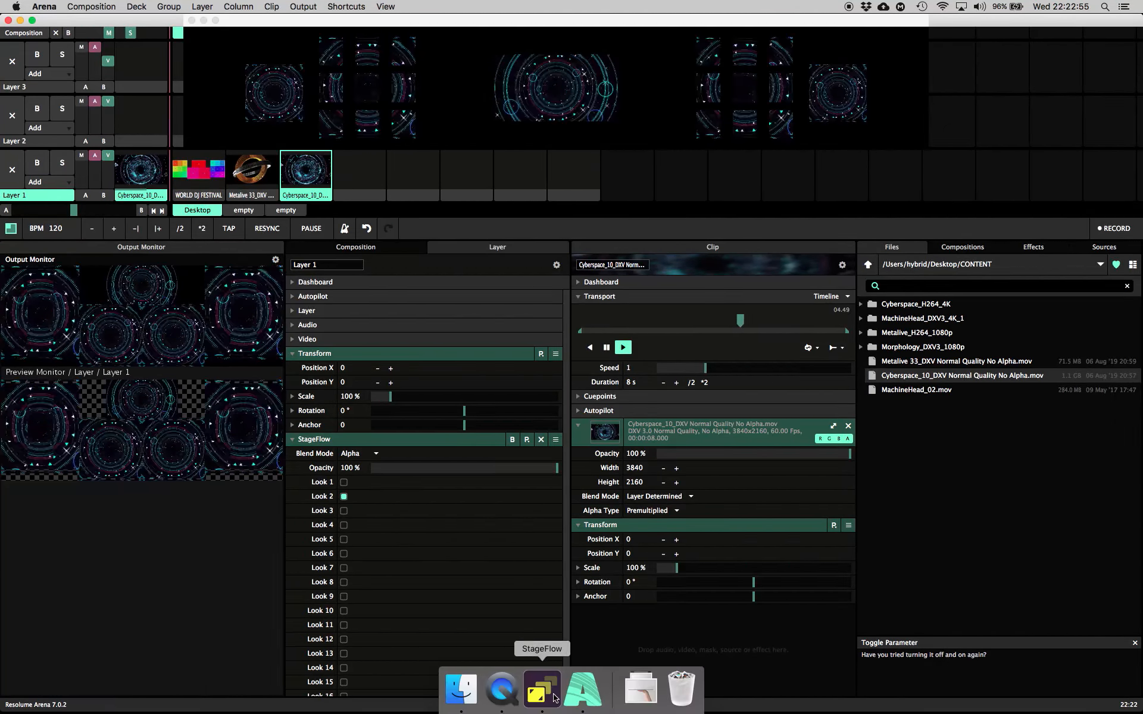
click(541, 705)
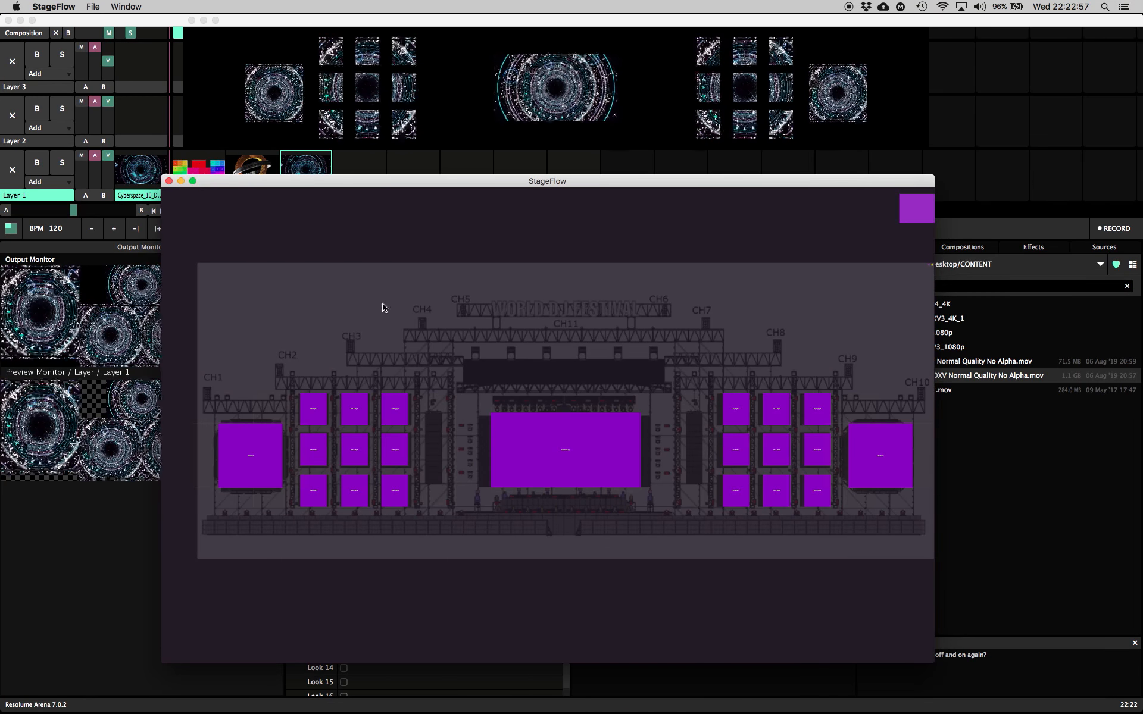
click(898, 214)
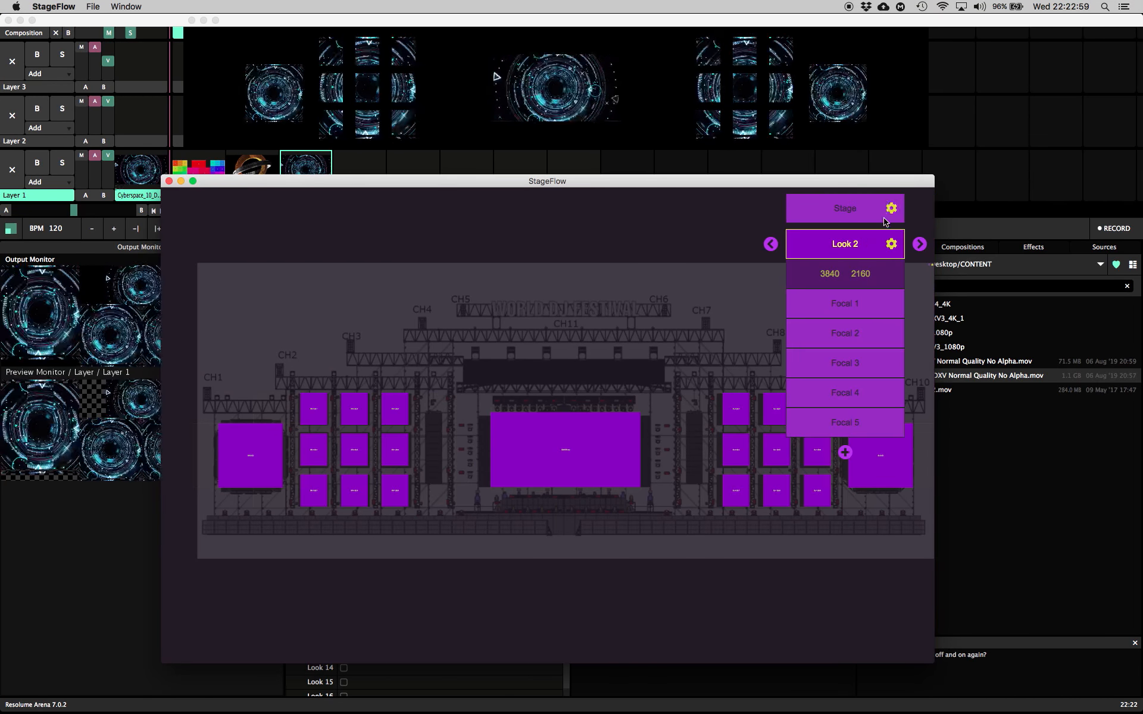
click(866, 334)
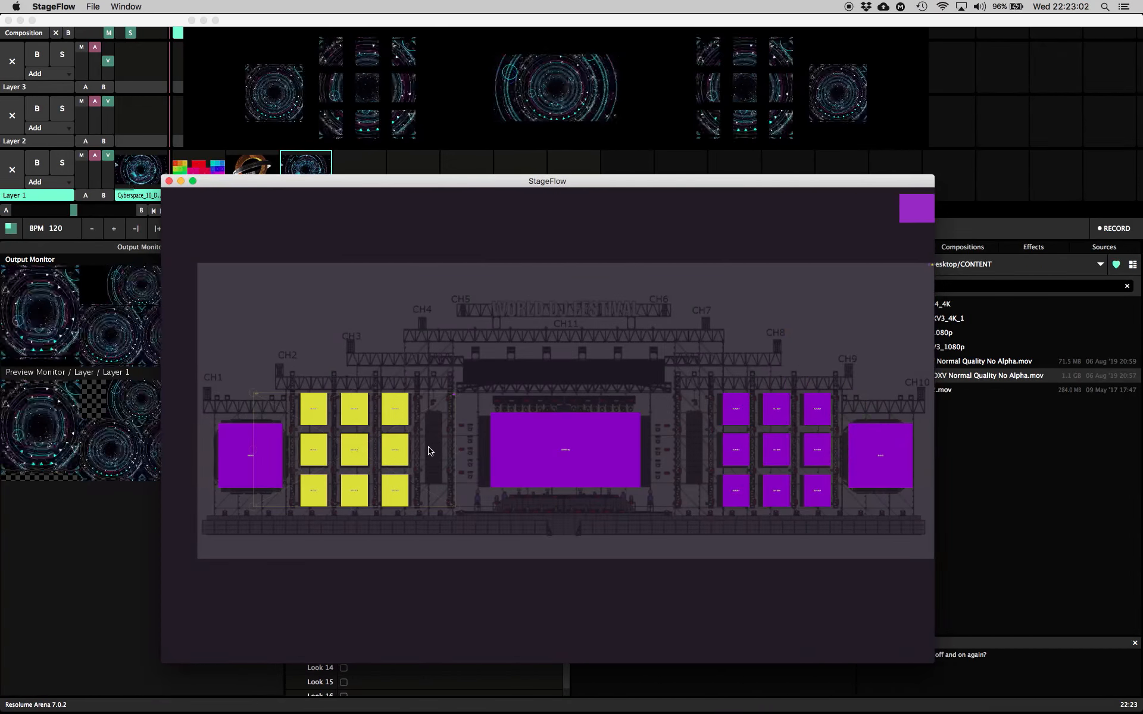
scroll(358, 448, up, 5)
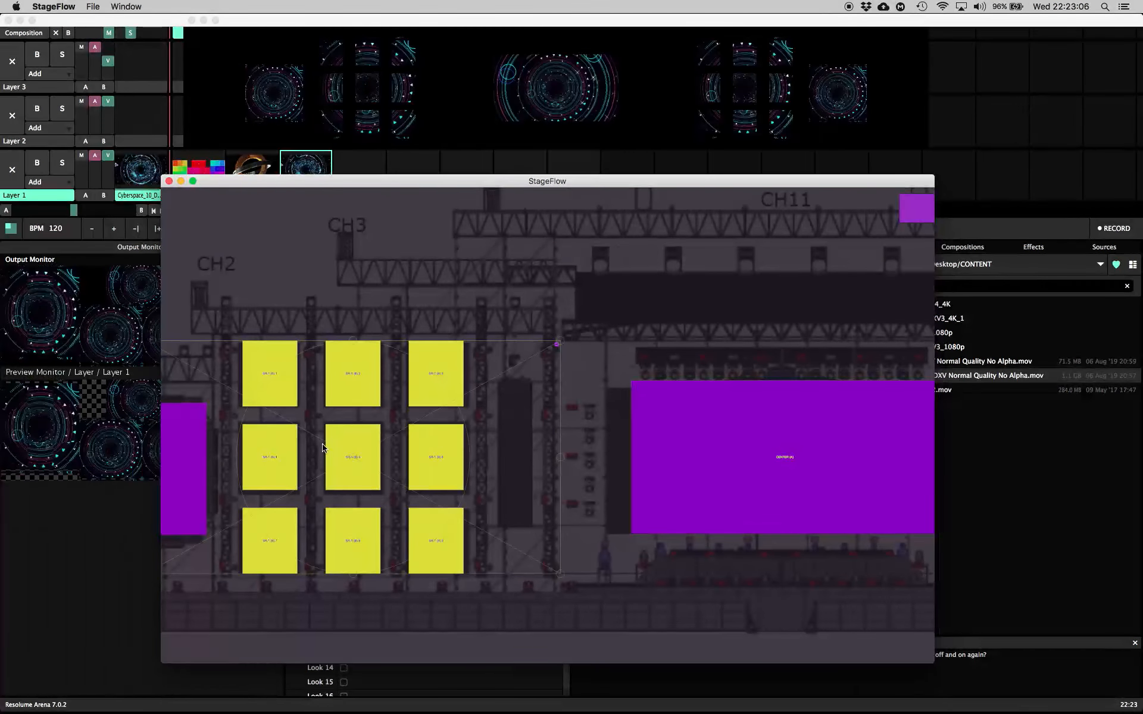
drag(275, 313, 381, 287)
drag(262, 323, 355, 327)
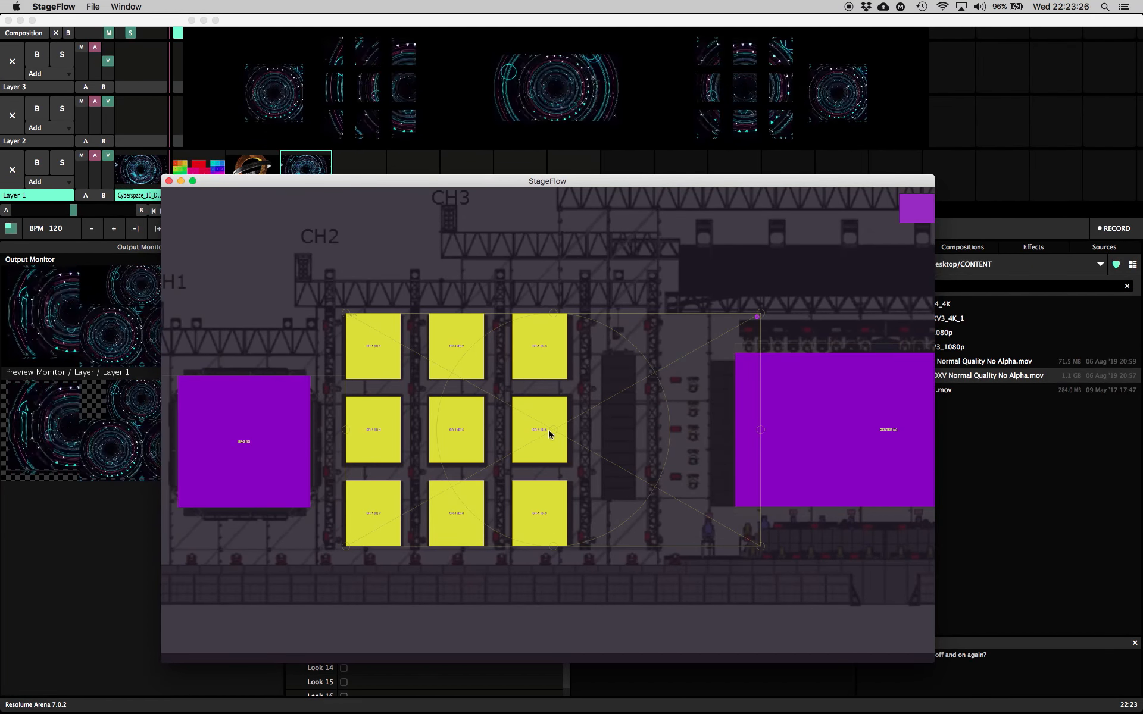
drag(554, 432, 540, 431)
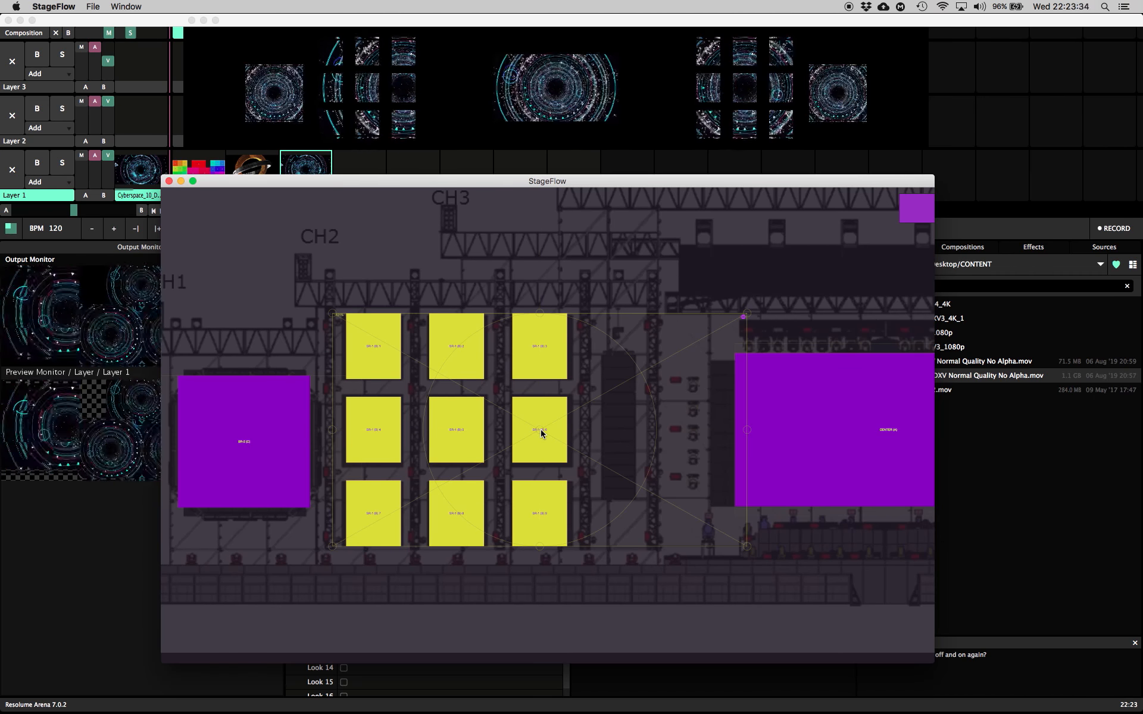
Shift the focal of the nine right-hand screens left until it is centred on their first column
drag(838, 305, 491, 312)
drag(761, 291, 394, 314)
click(487, 421)
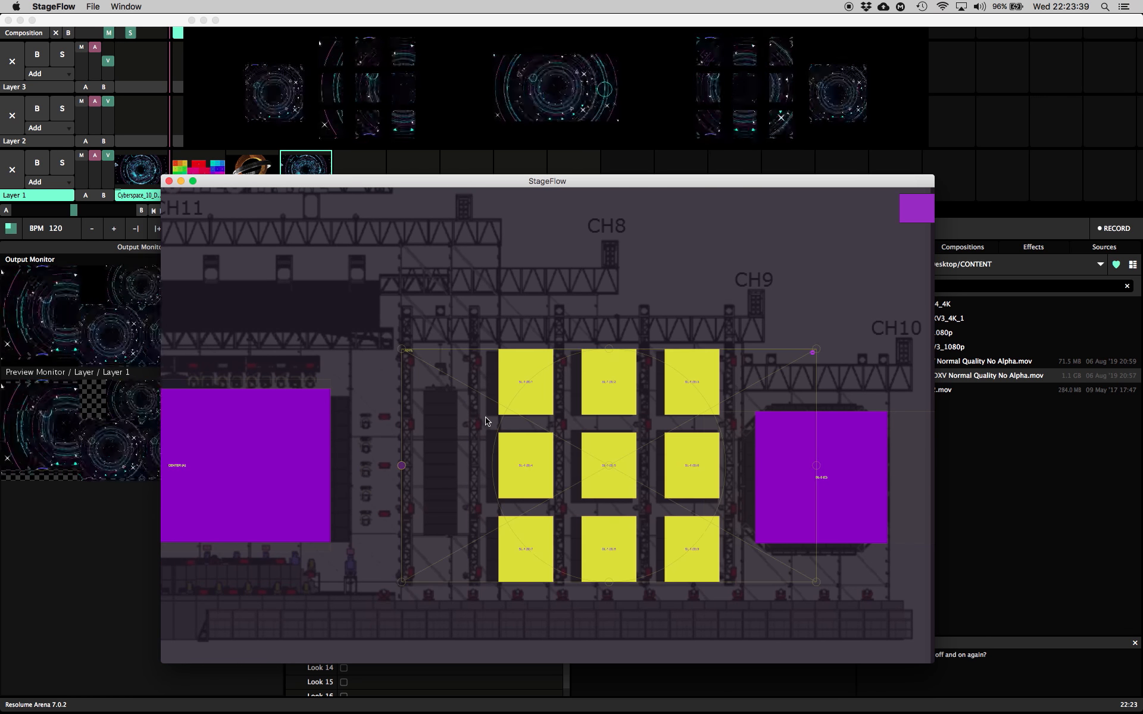
drag(809, 357, 710, 364)
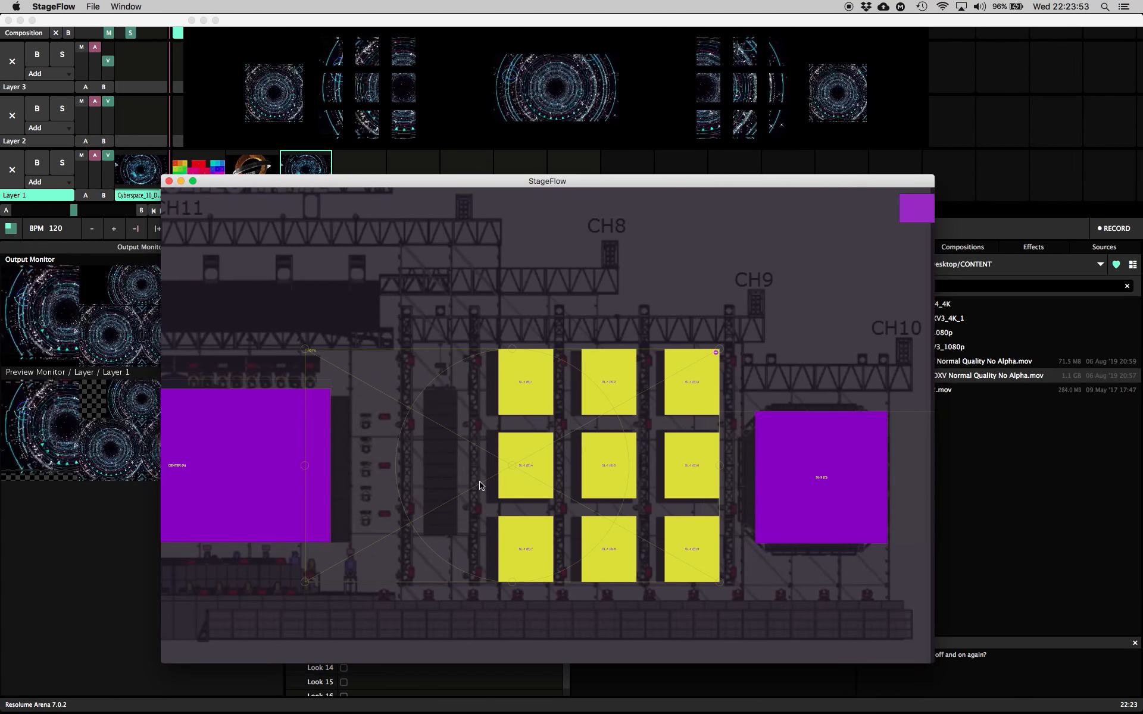
drag(496, 469, 501, 469)
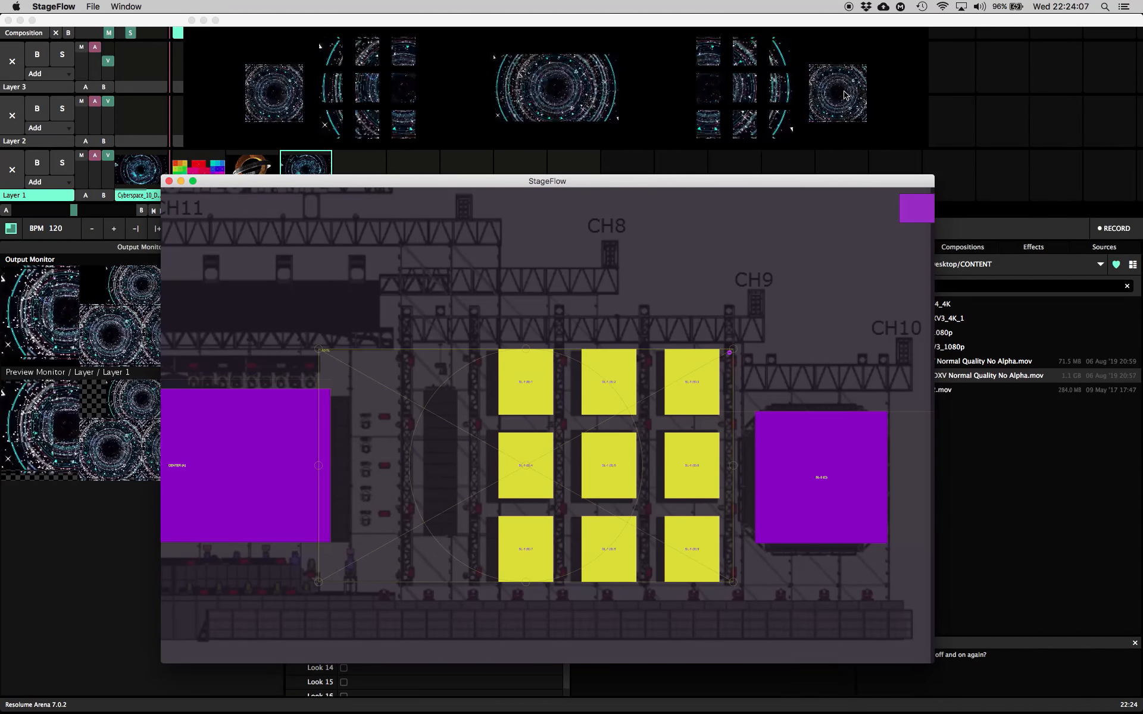
Align the right outer screen's focal with that screen's outer edge and remove the small neighbouring screen from the focal
click(904, 460)
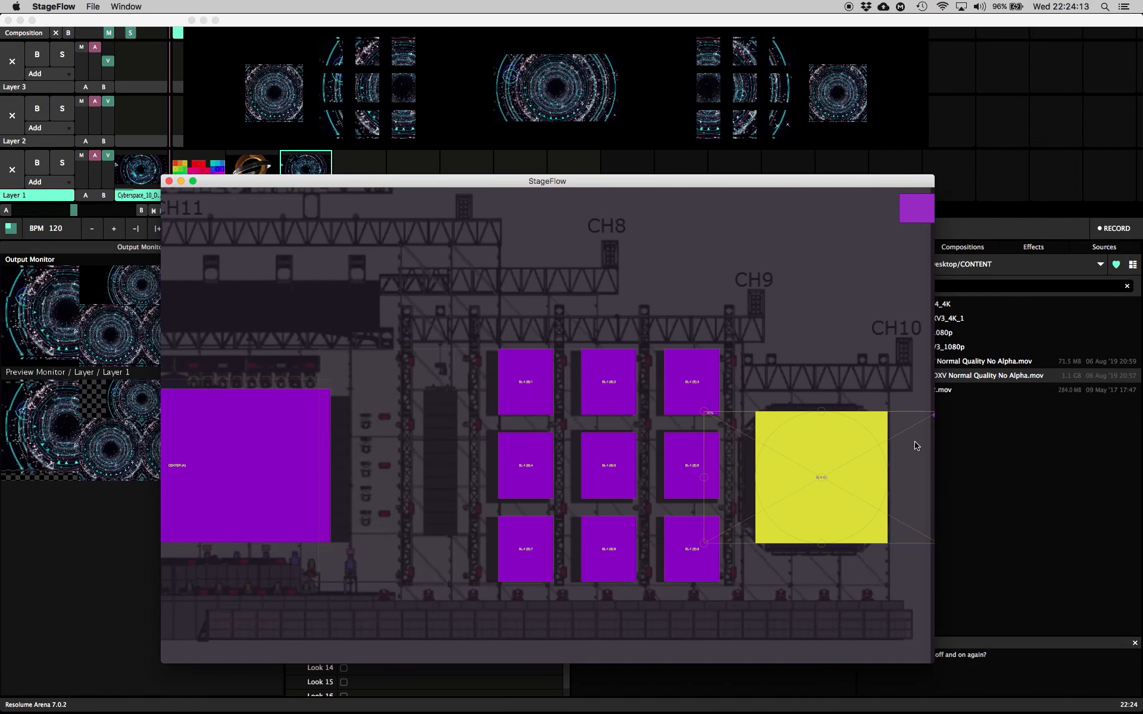
drag(900, 378, 825, 376)
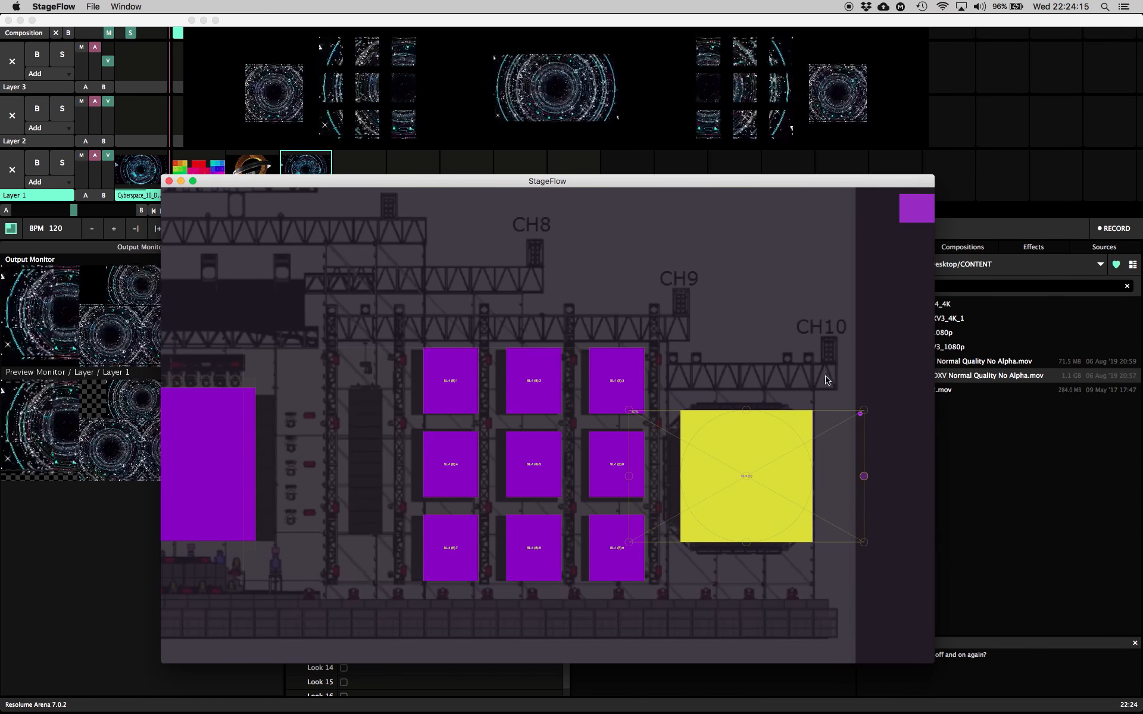
drag(854, 425, 810, 426)
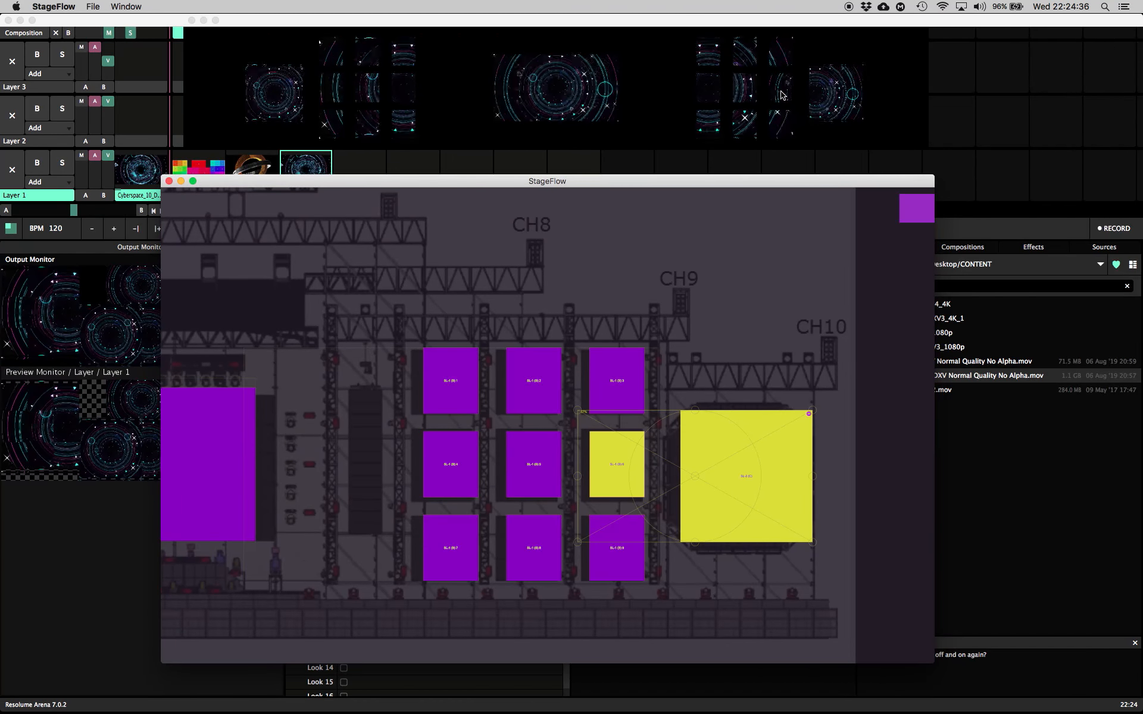
click(615, 468)
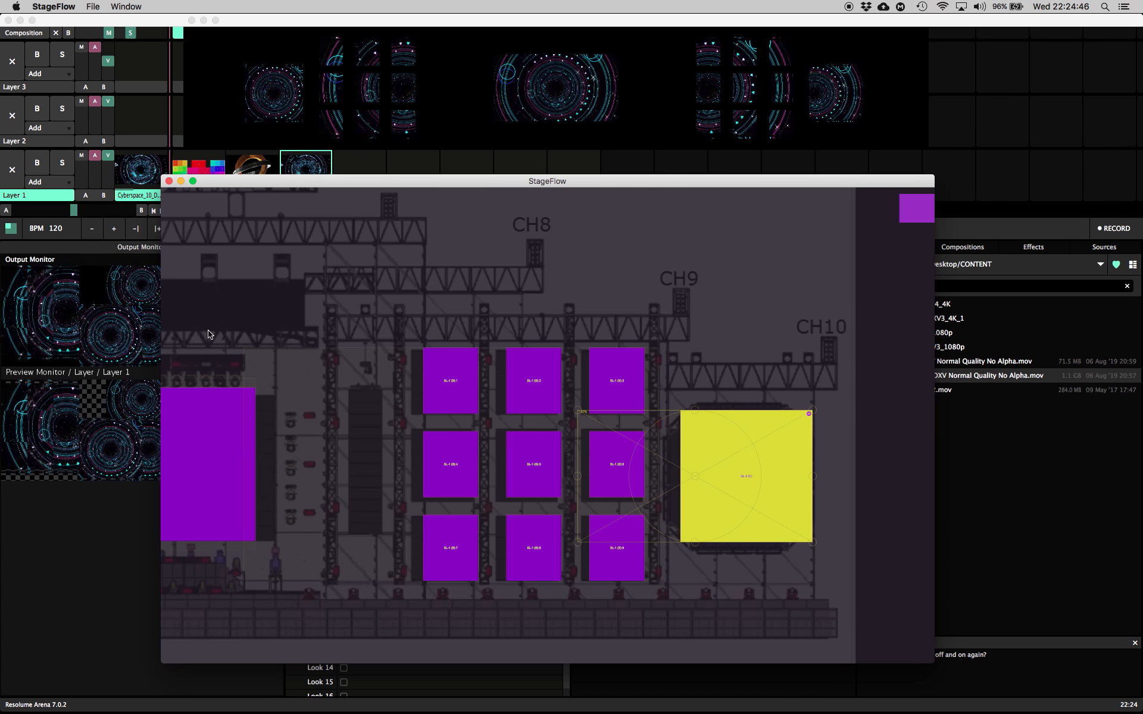
Align the left outer screen's focal with that screen's outer edge and remove the small neighbouring screen from the focal
drag(375, 298, 929, 265)
drag(283, 260, 932, 294)
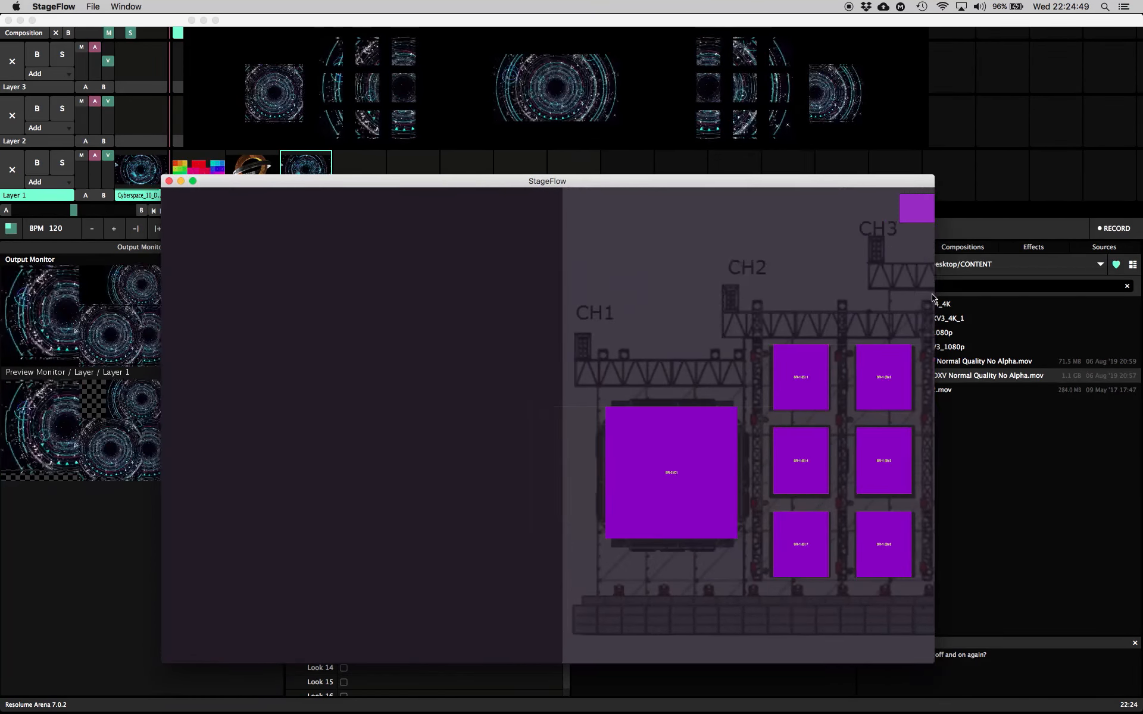
drag(715, 288, 357, 463)
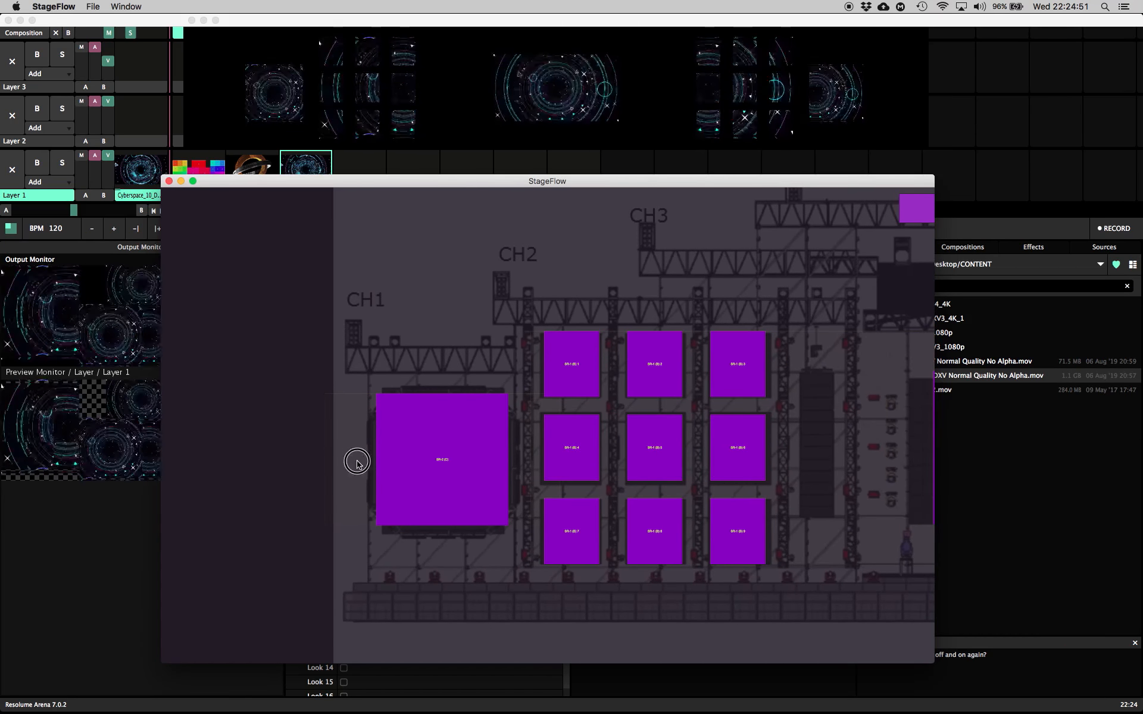
click(357, 462)
drag(365, 406, 386, 407)
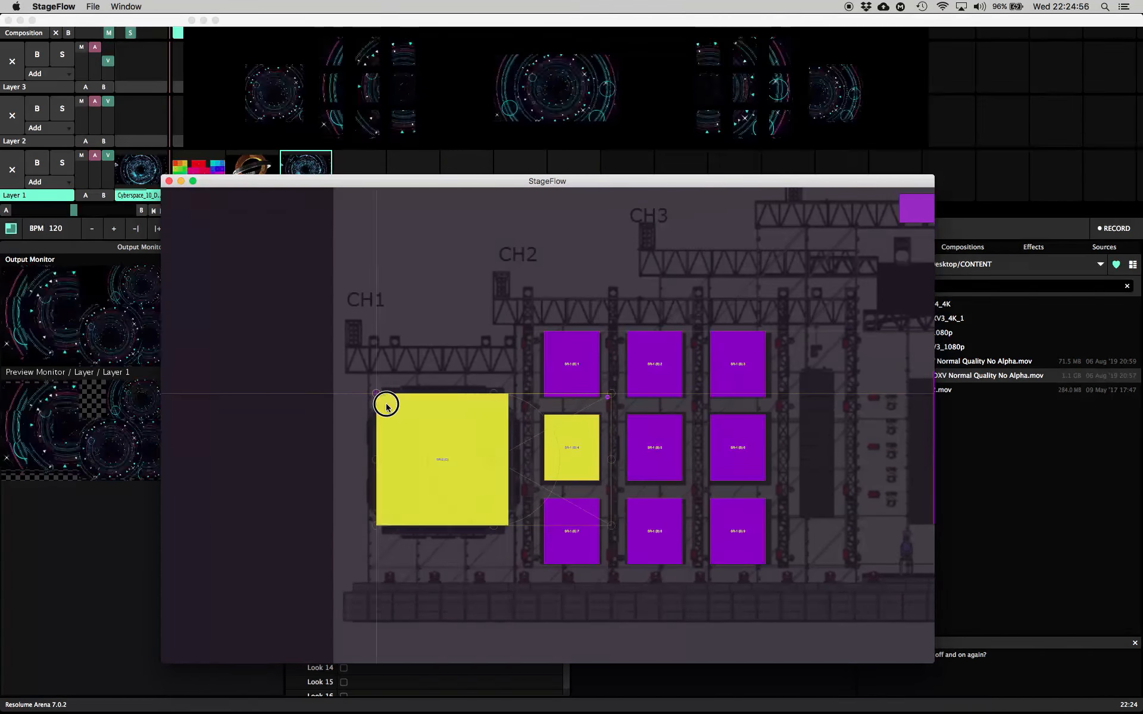
super+click(584, 441)
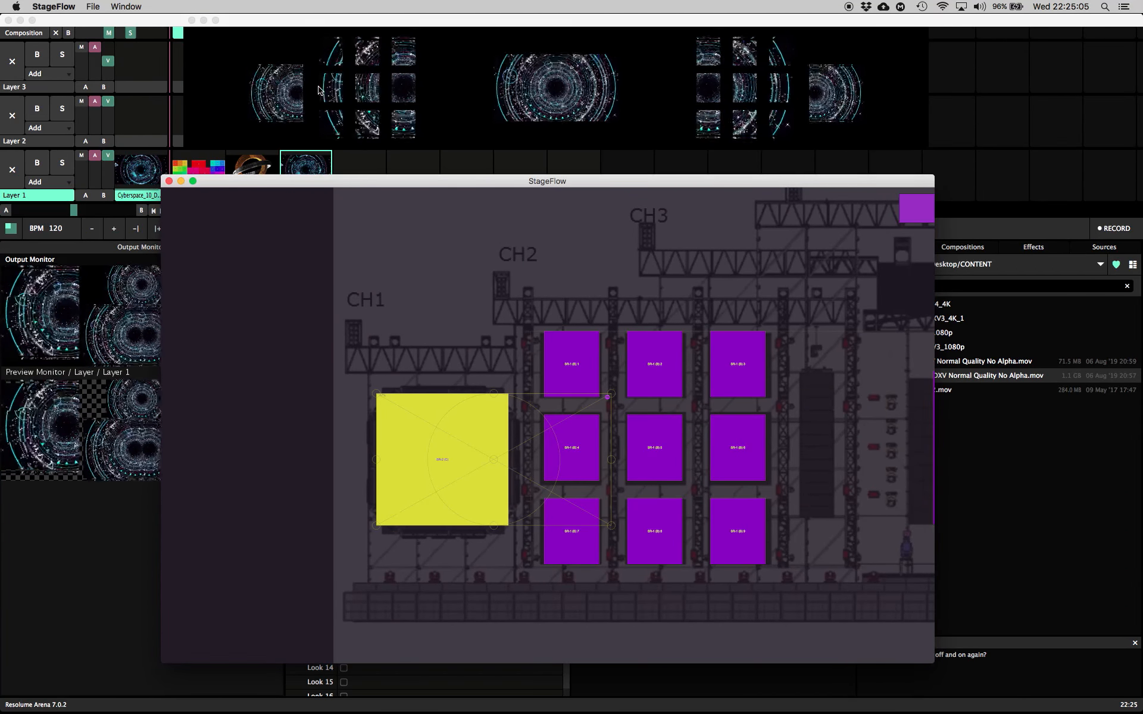
Select the focal of the nine left screens and examine the scale percentage at its upper-left corner
click(540, 359)
scroll(540, 358, down, 3)
scroll(540, 359, up, 8)
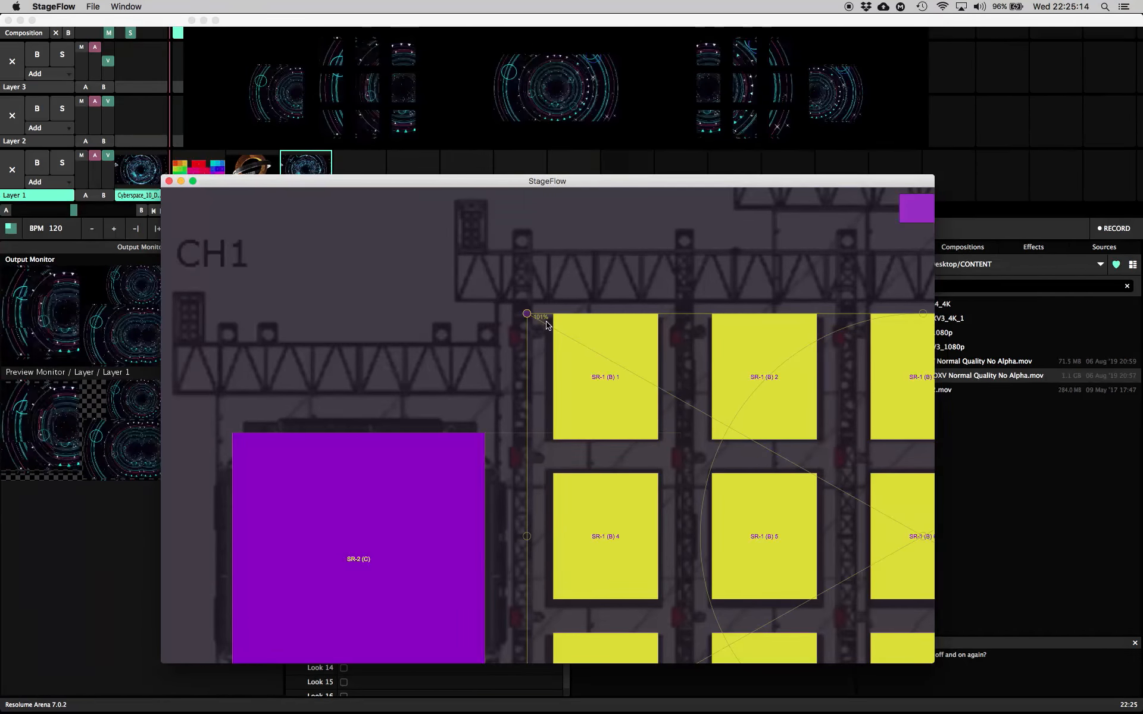
scroll(672, 458, down, 8)
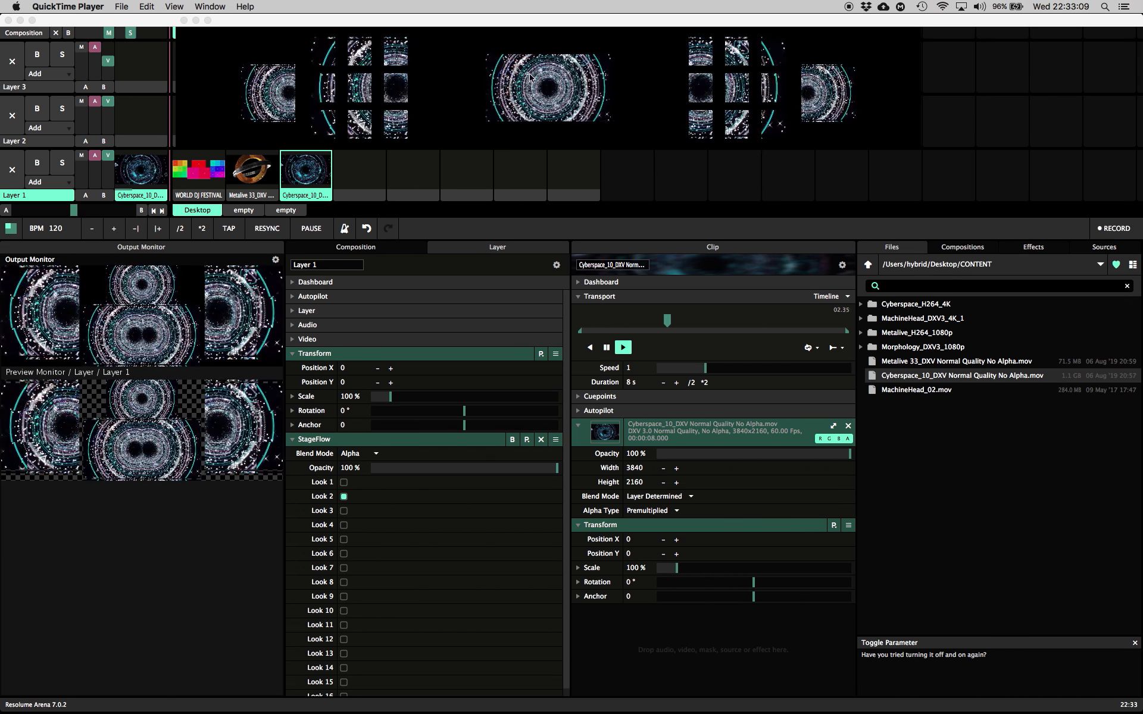
Move the stage preview window further right to uncover the first clip columns, and bring the StageFlow mapping window forward
drag(516, 23, 721, 24)
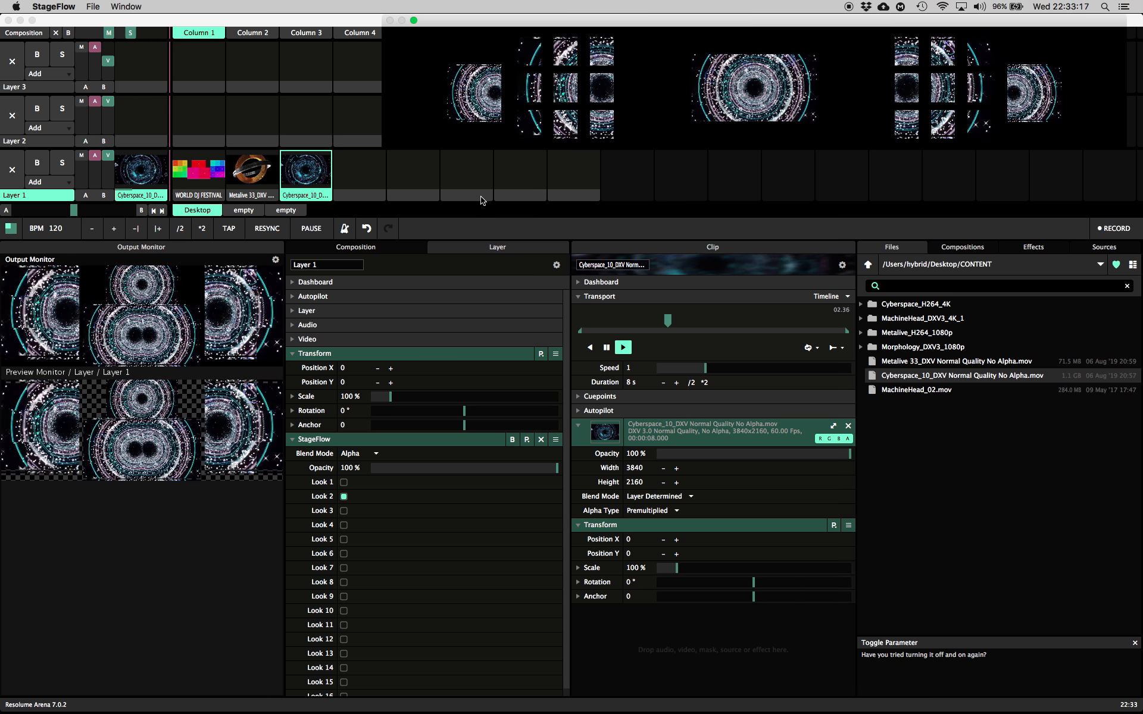
mouse_move(576, 706)
click(542, 691)
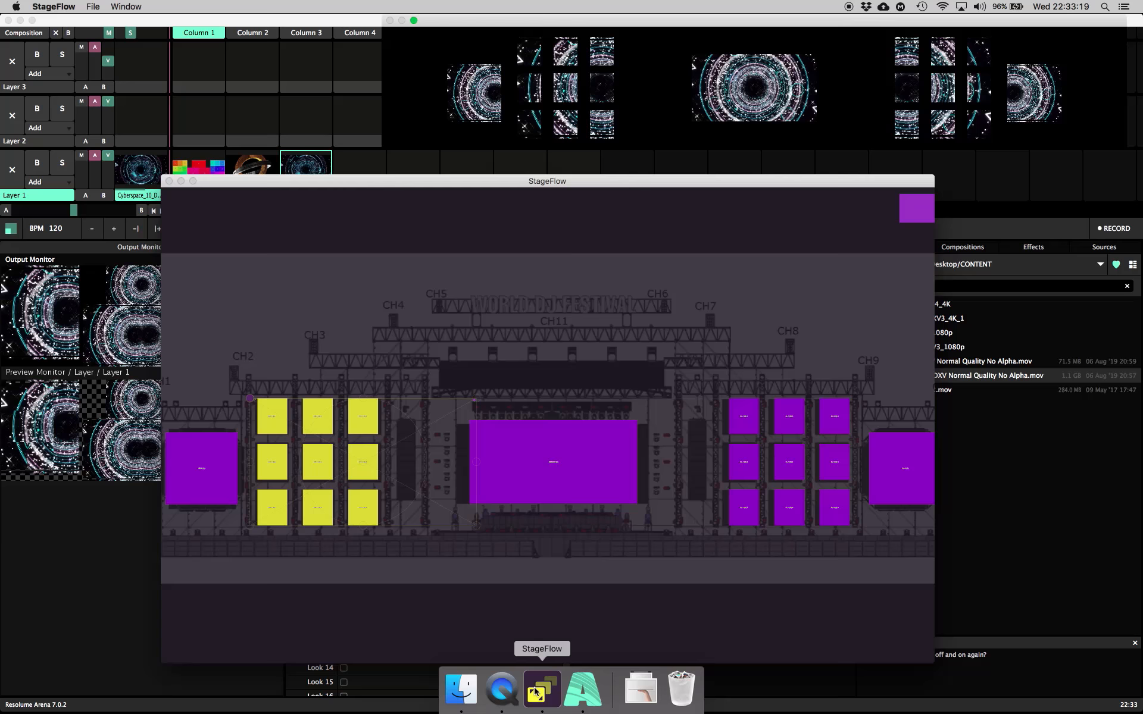
Shift the StageFlow mapping window slightly, fit the whole stage in view and switch to Look 3 at 3840 x 2160
drag(560, 182, 542, 173)
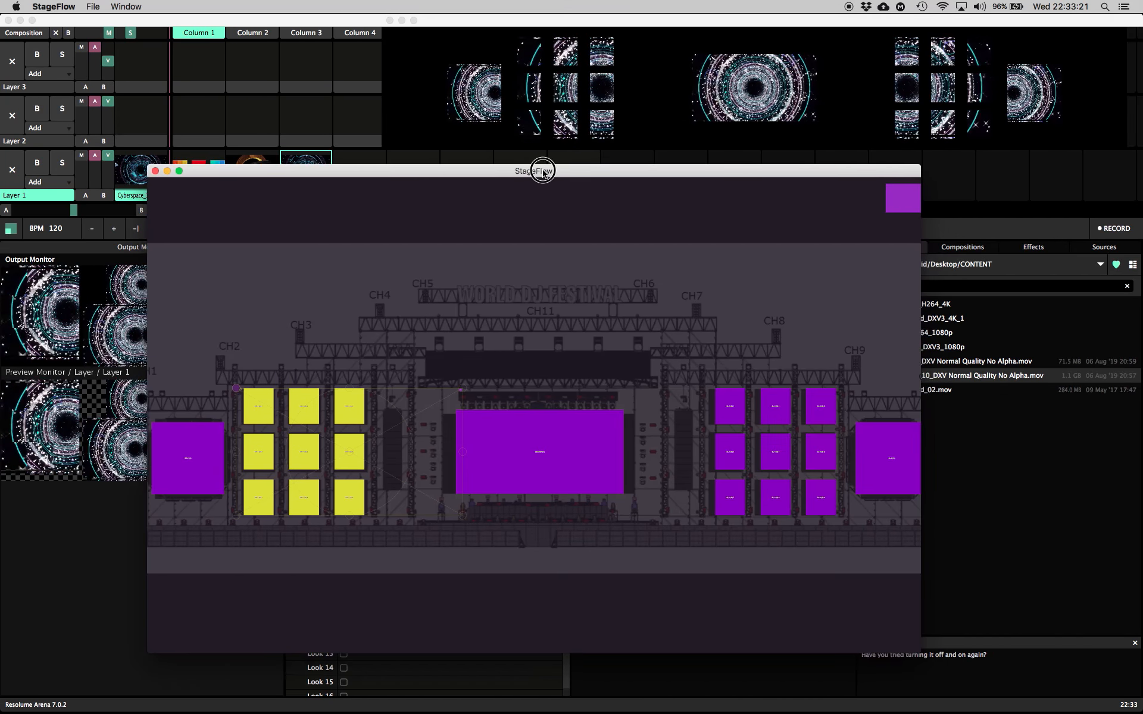
scroll(529, 358, down, 3)
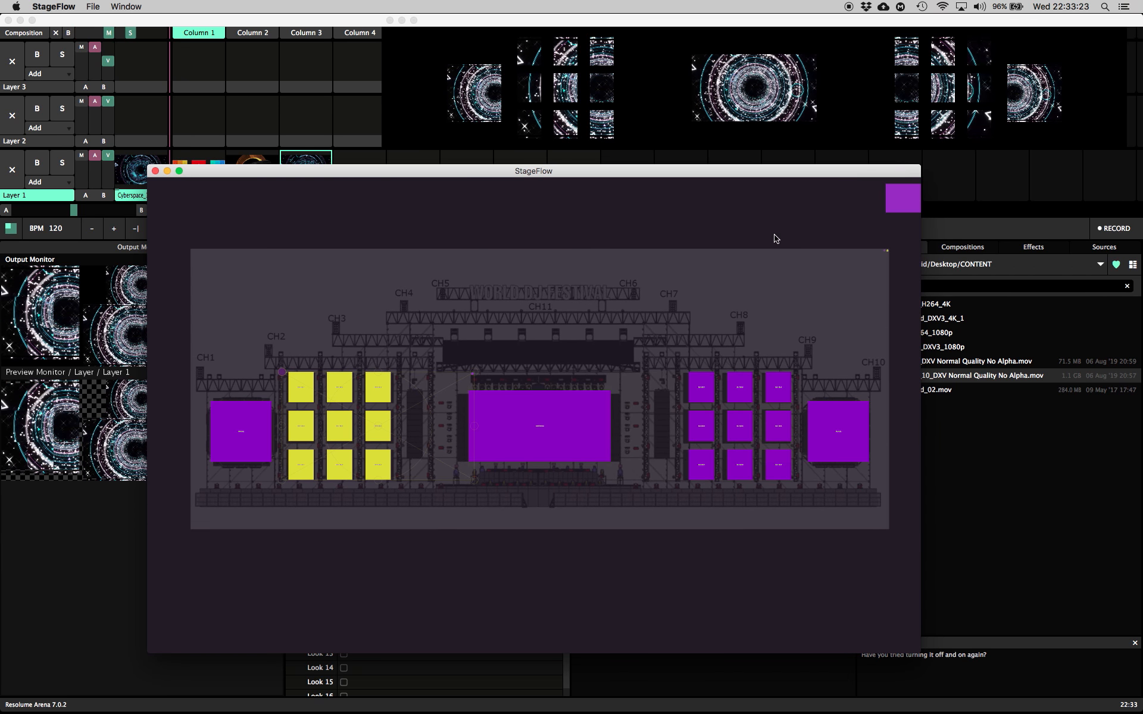
click(897, 201)
click(905, 234)
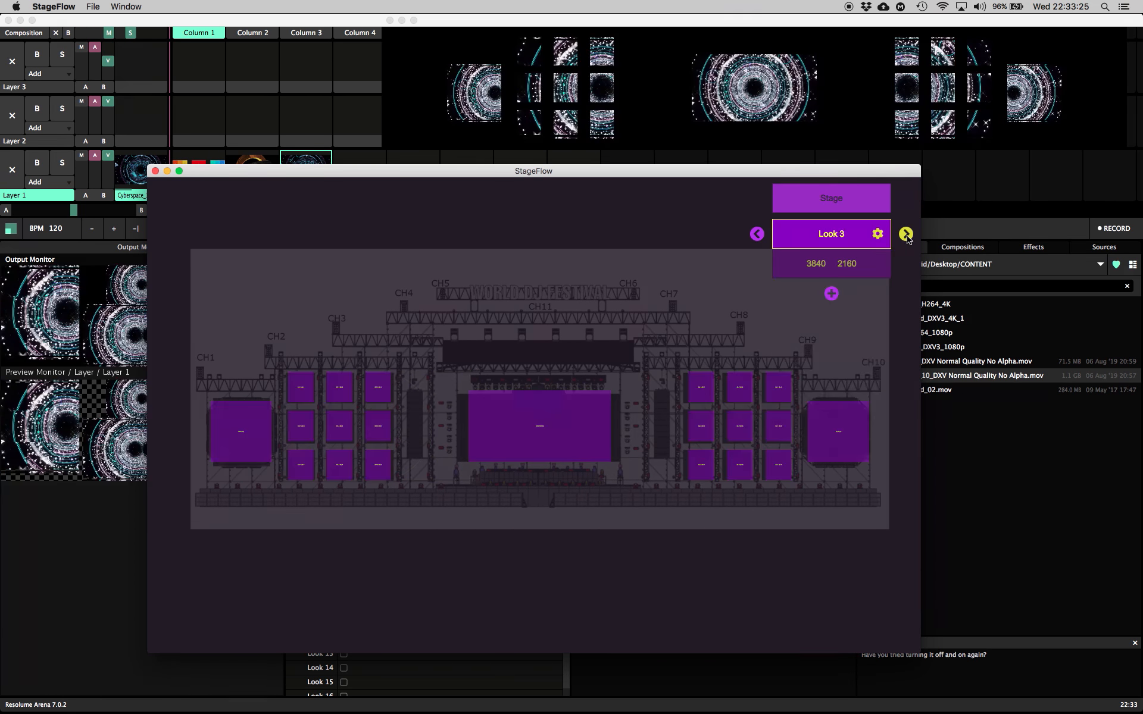
click(758, 234)
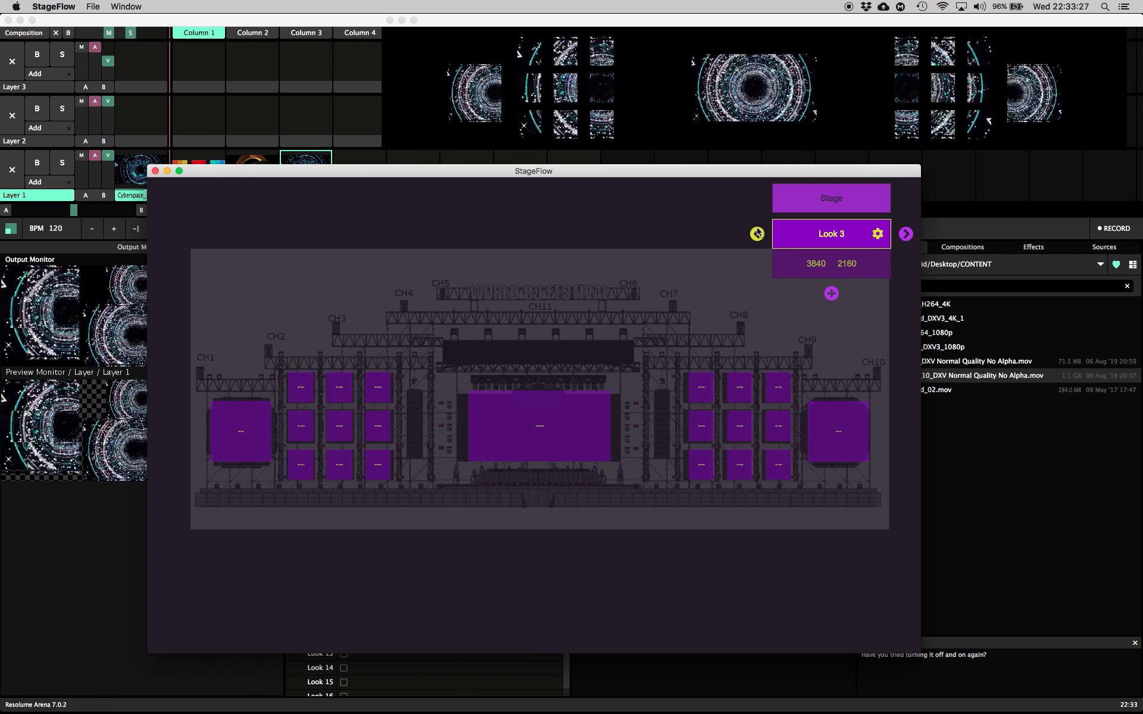
click(714, 202)
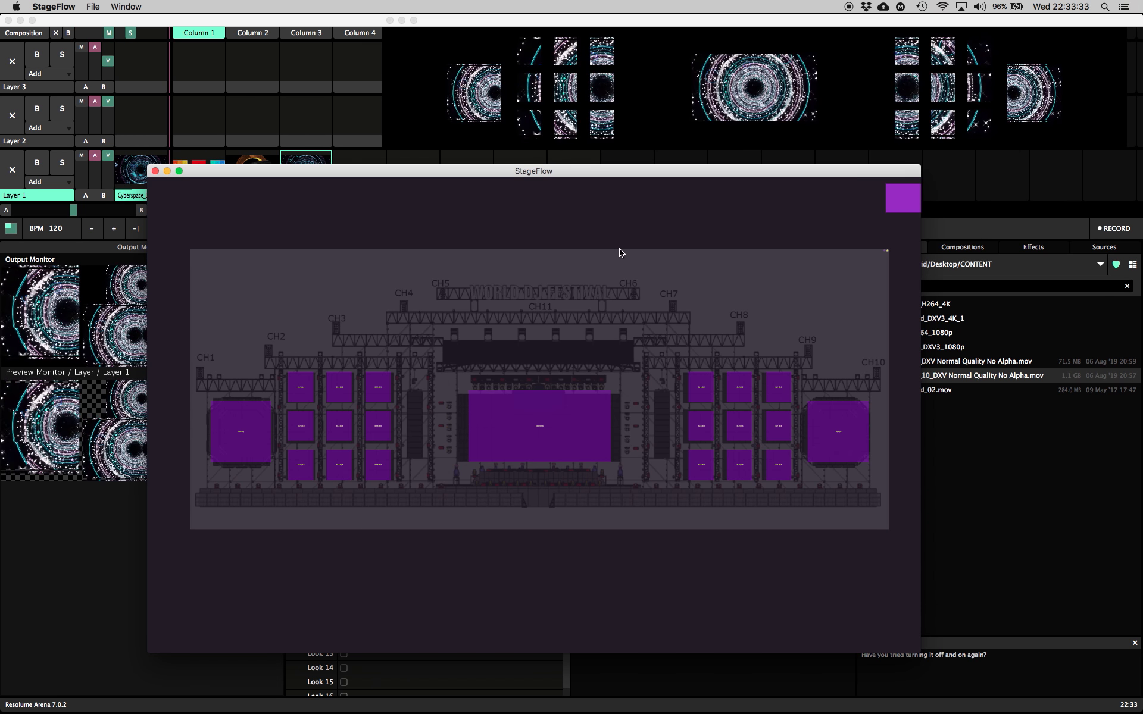
Add a focal to Look 3 for the nine small left screens and set its mode to Duplicate
drag(258, 317, 419, 525)
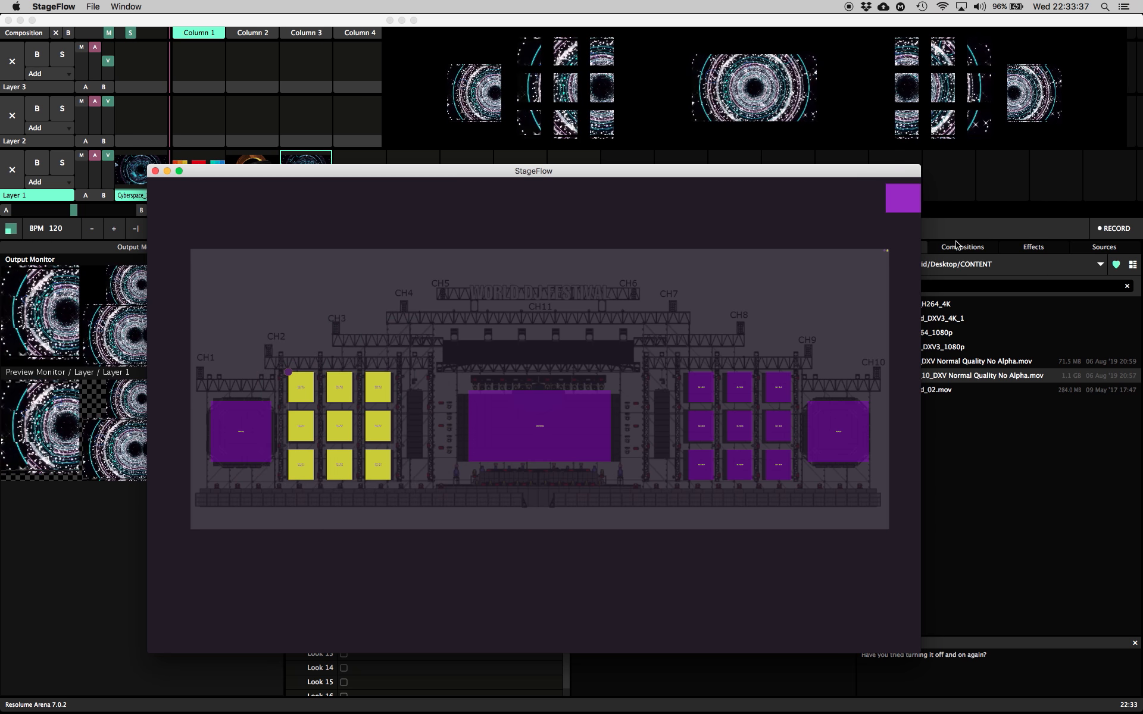
mouse_move(880, 205)
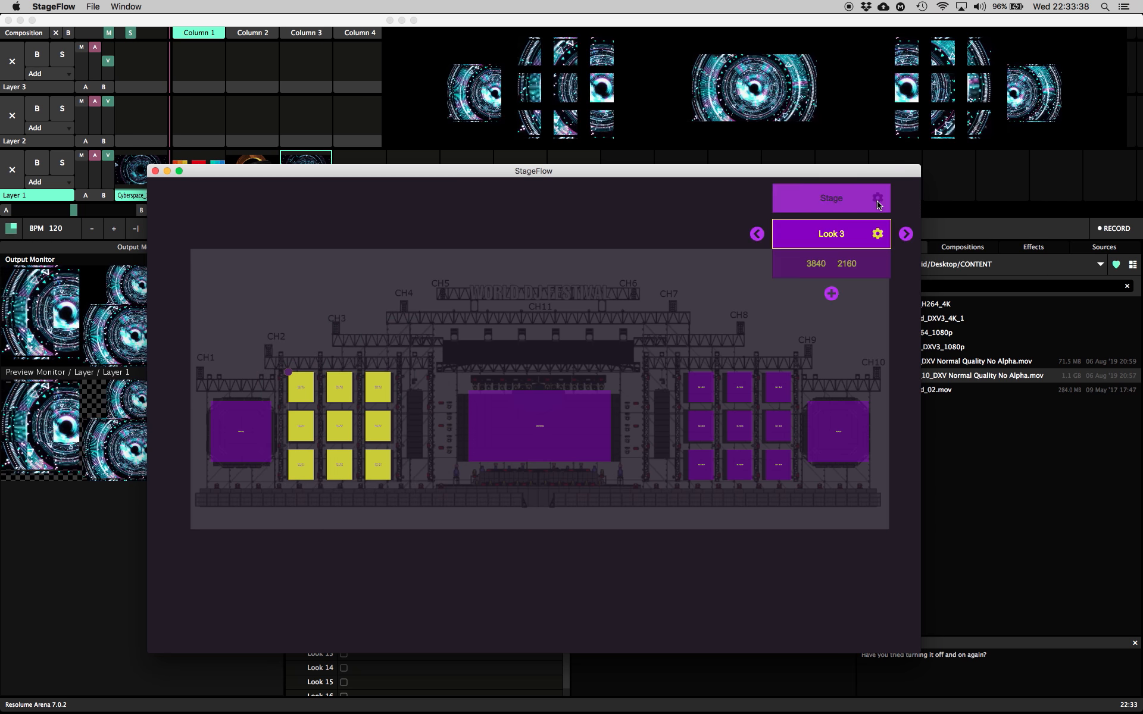
click(831, 294)
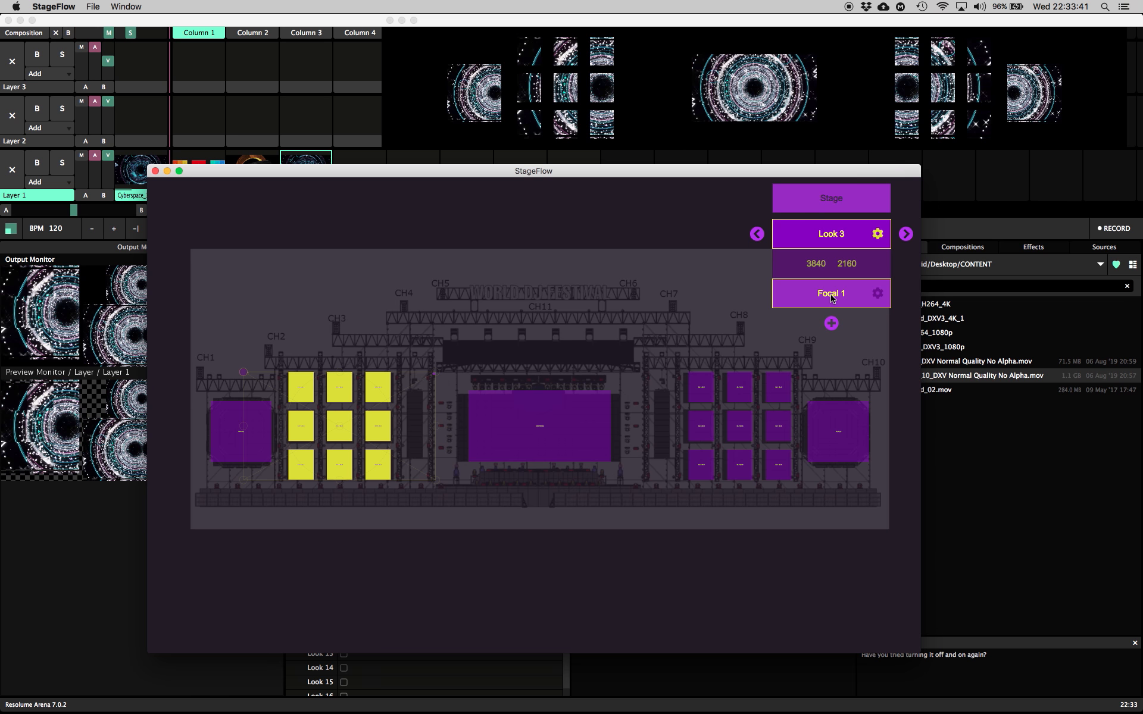
click(876, 295)
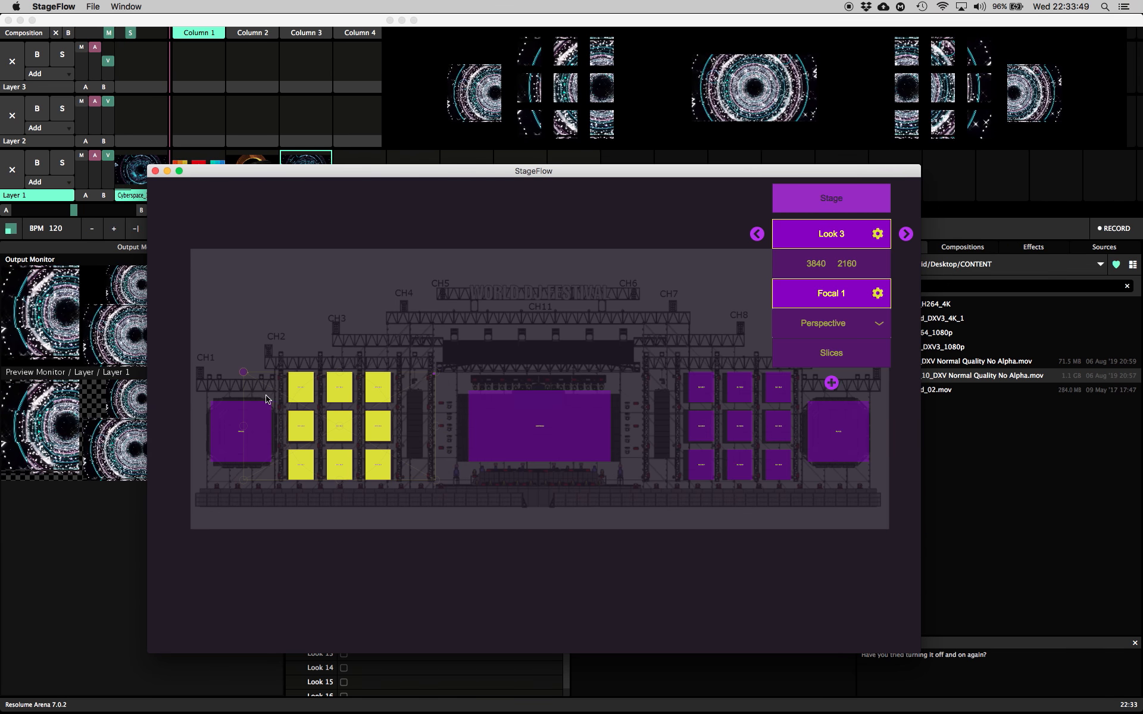
mouse_move(876, 197)
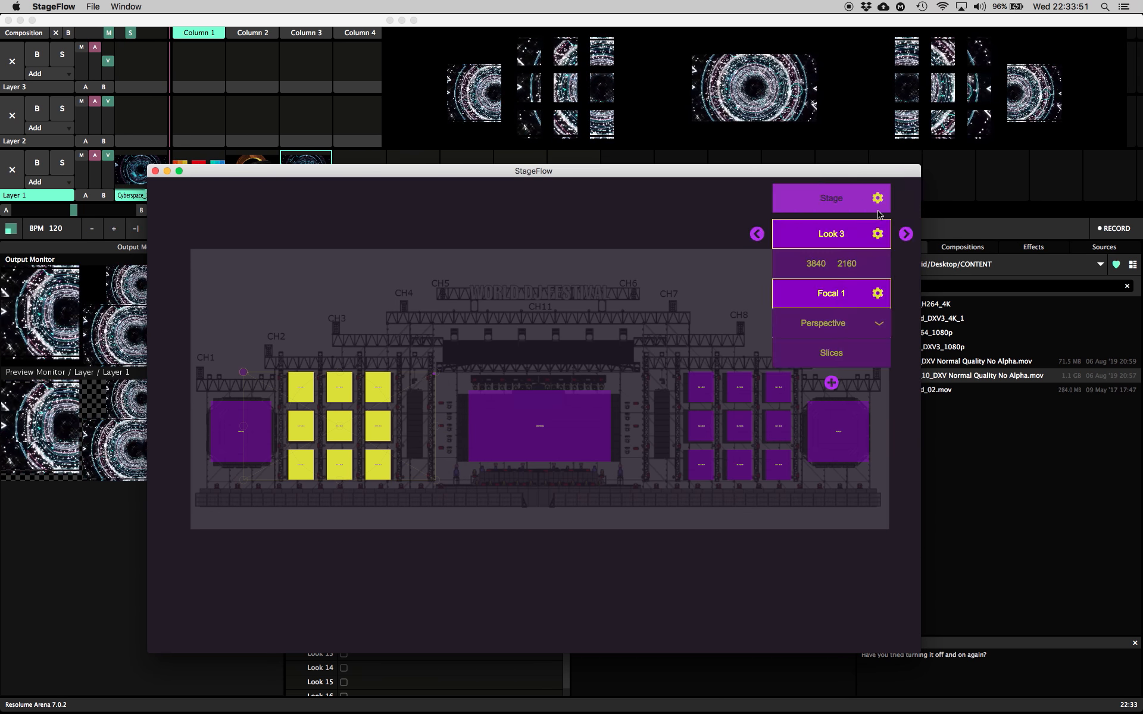
click(847, 327)
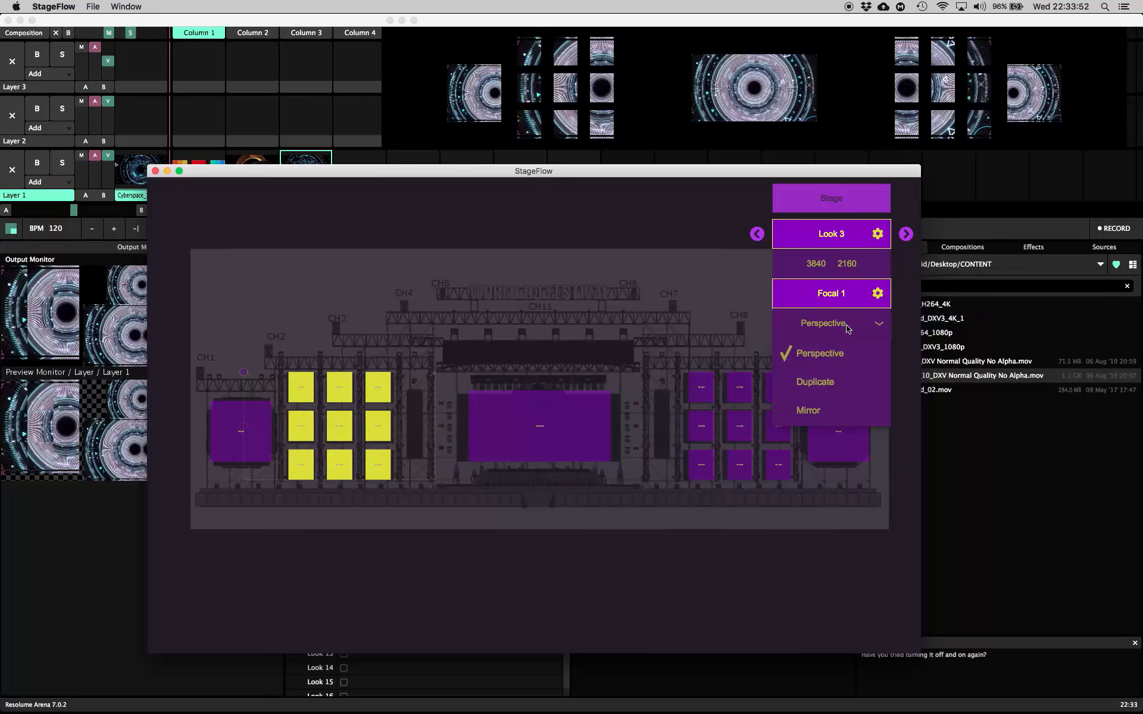
click(825, 387)
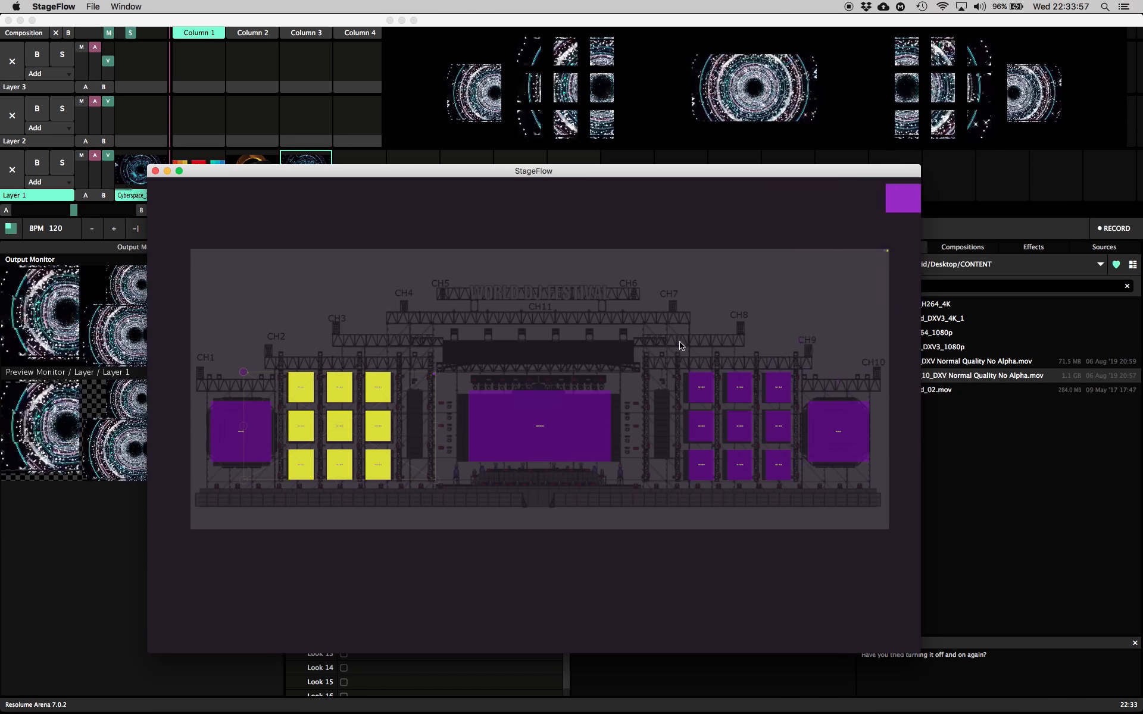
Add a second focal to Look 3 for the nine small right screens and set its mode to Duplicate
drag(643, 324, 807, 505)
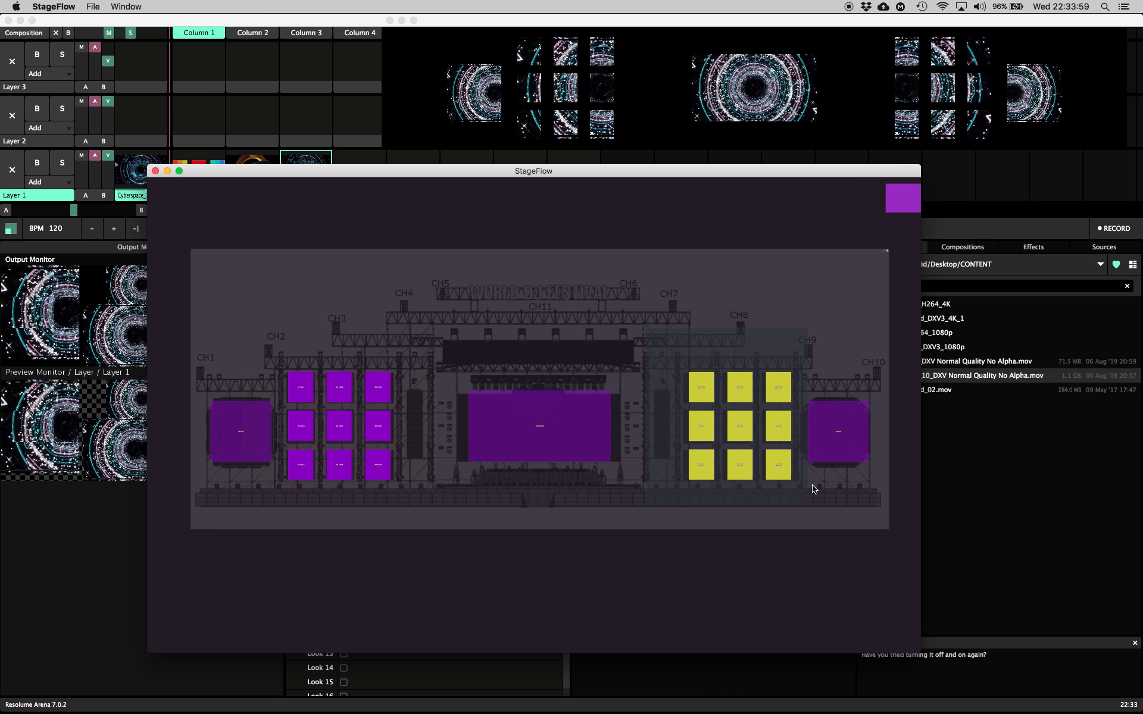
mouse_move(892, 213)
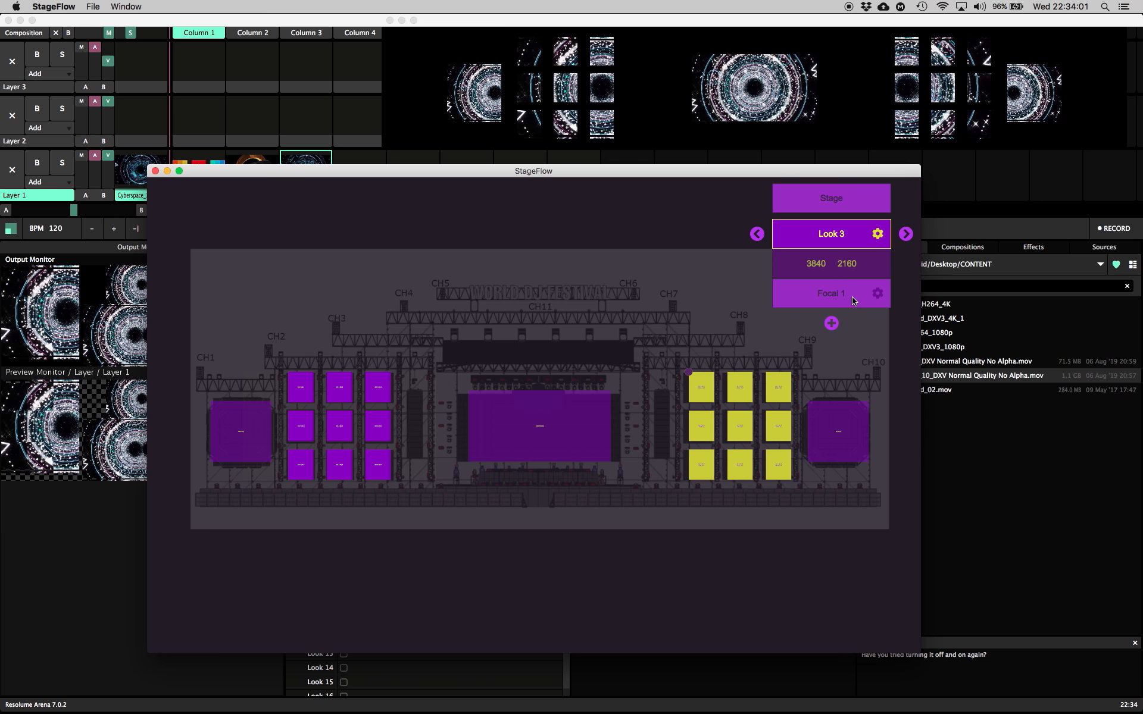
click(831, 323)
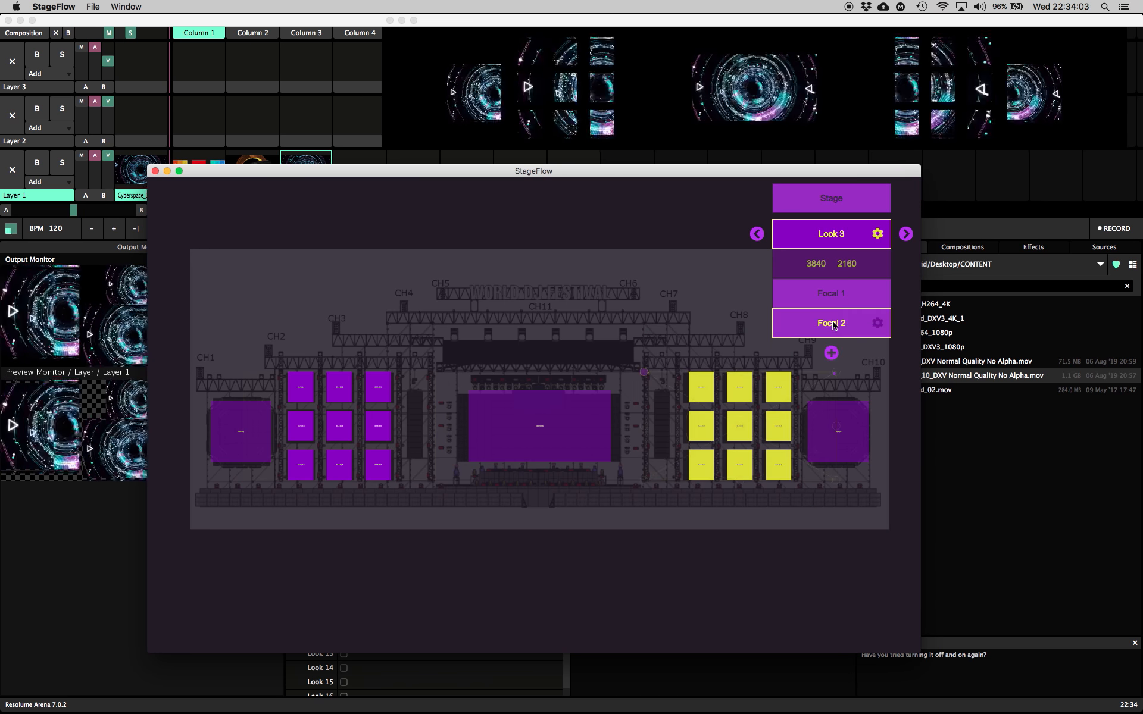
click(878, 323)
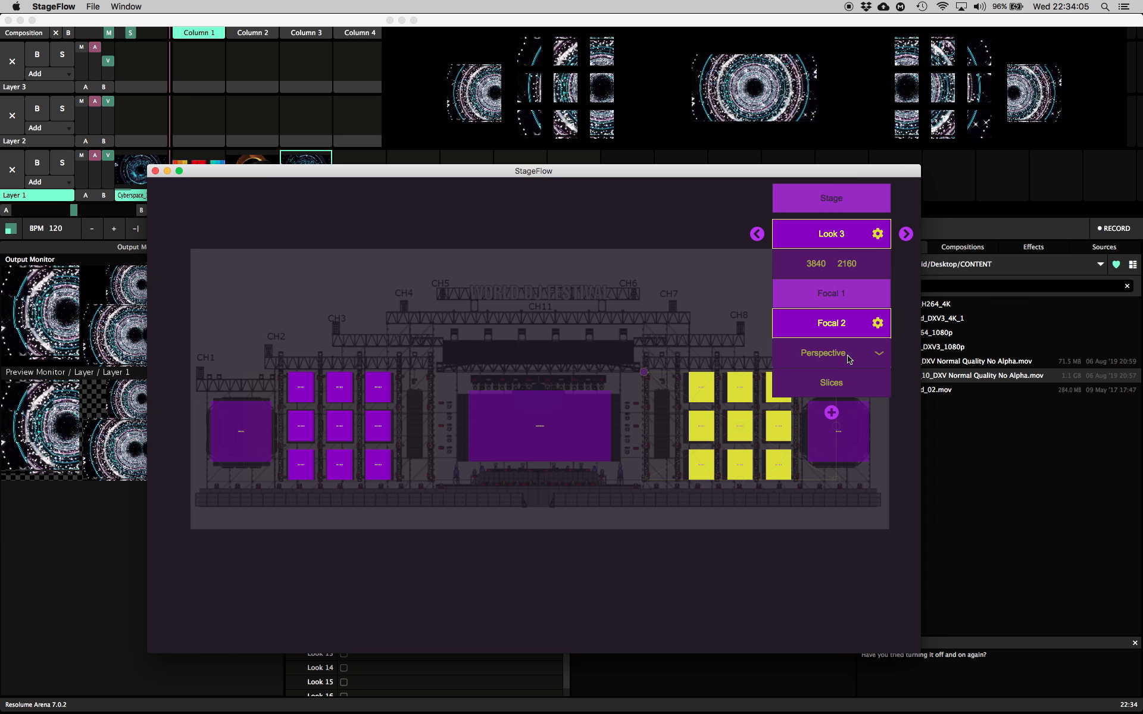
click(848, 358)
click(823, 420)
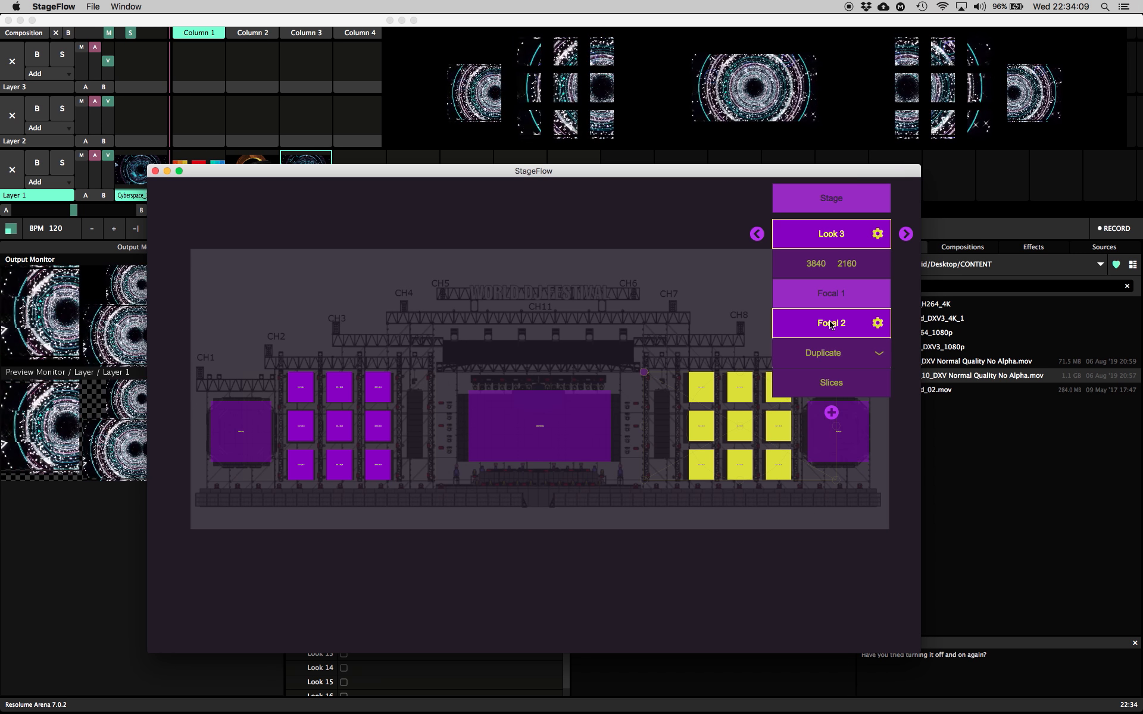
Switch to Resolume Arena and enable Look 3 alongside Look 2 in Layer 1's StageFlow effect, toggling both looks to compare them
click(319, 27)
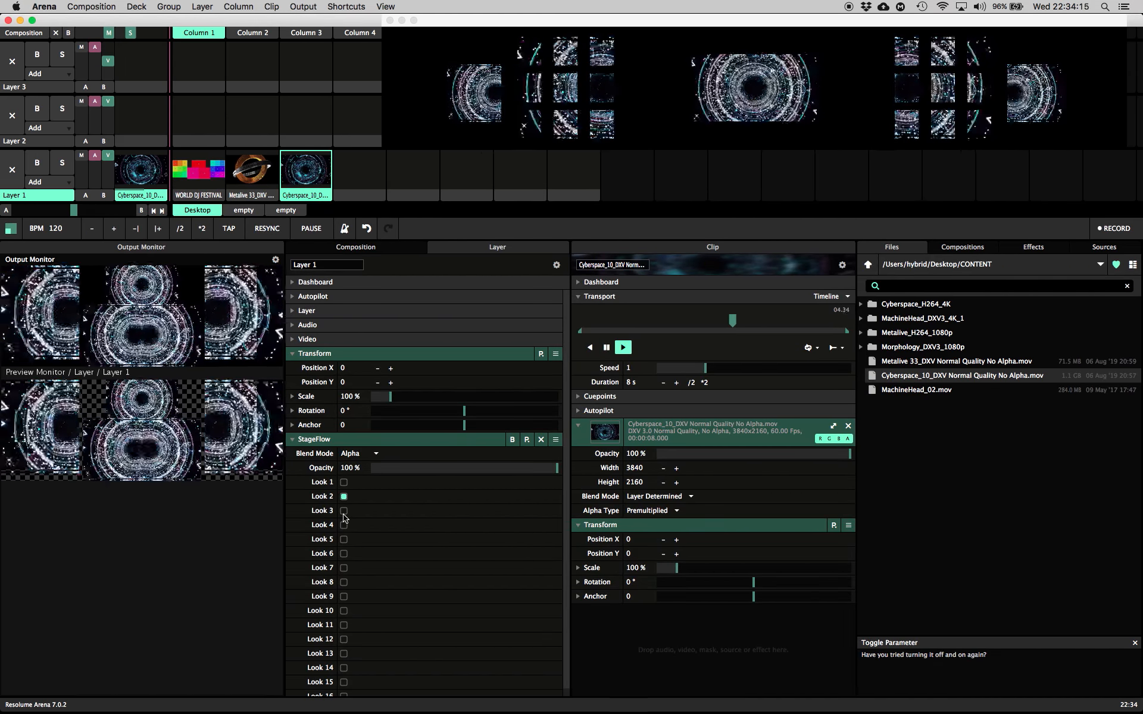
click(344, 513)
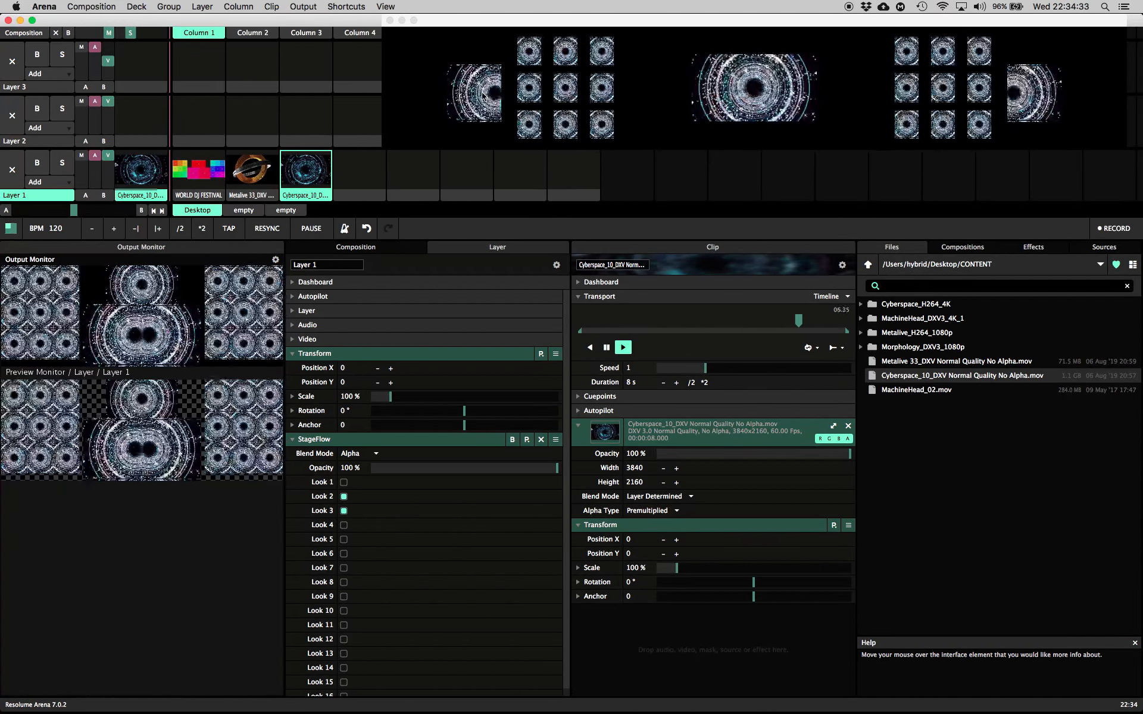
click(344, 497)
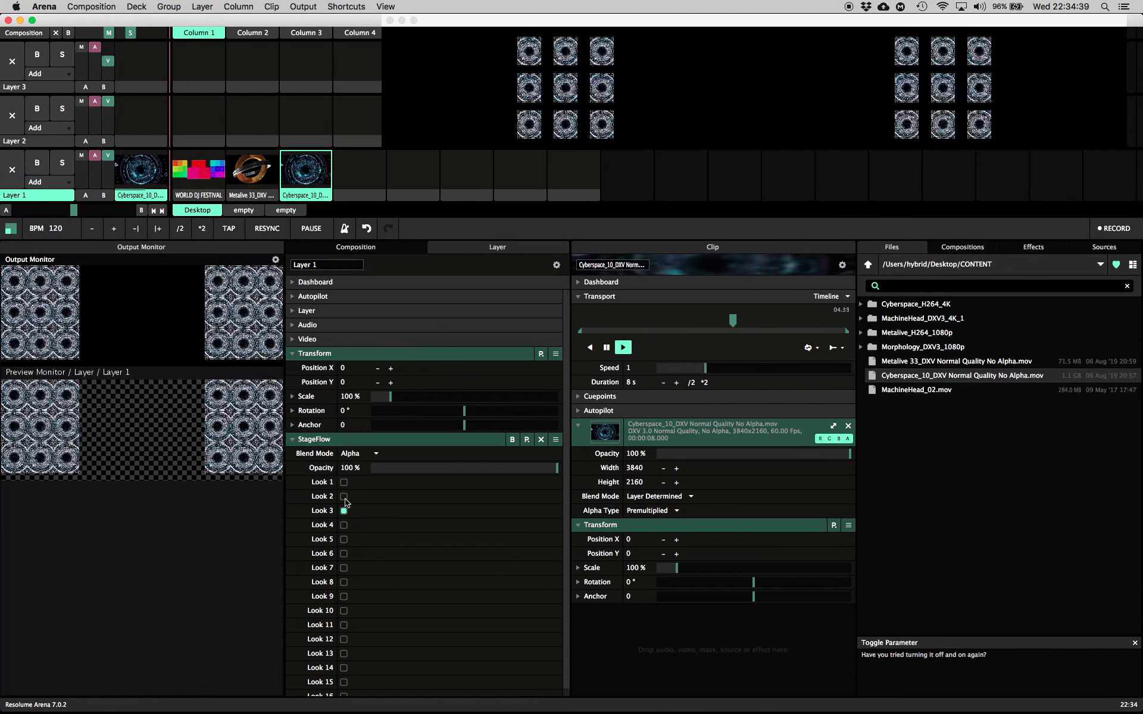
click(345, 498)
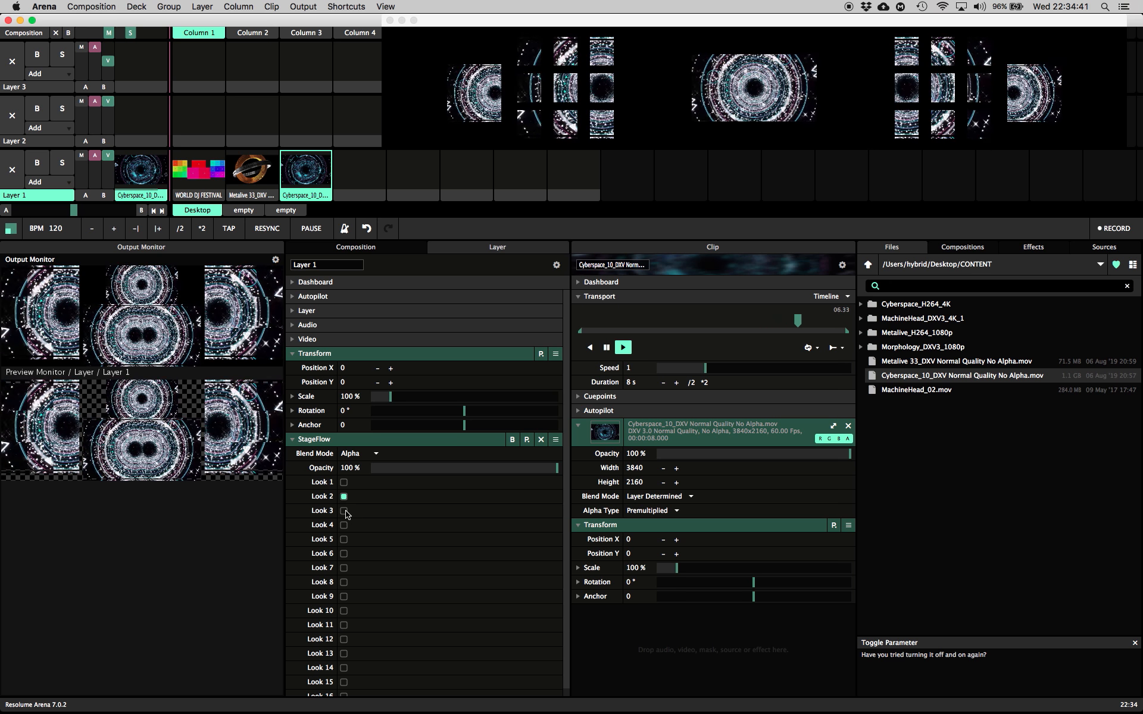
click(344, 511)
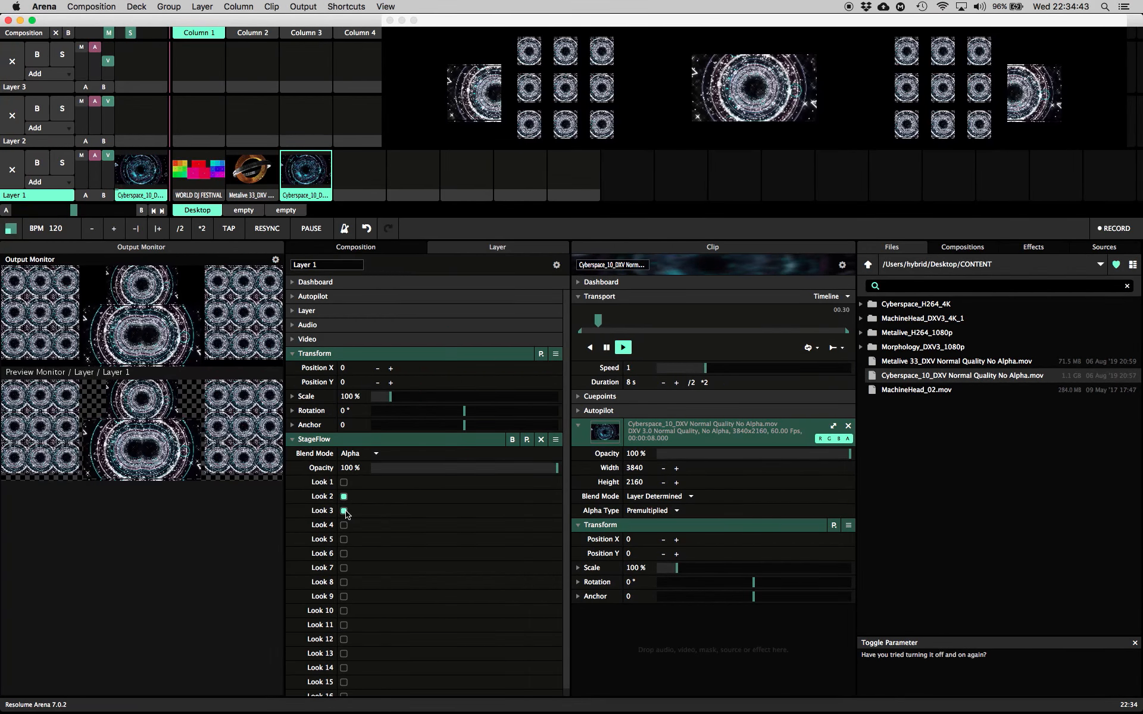
click(344, 512)
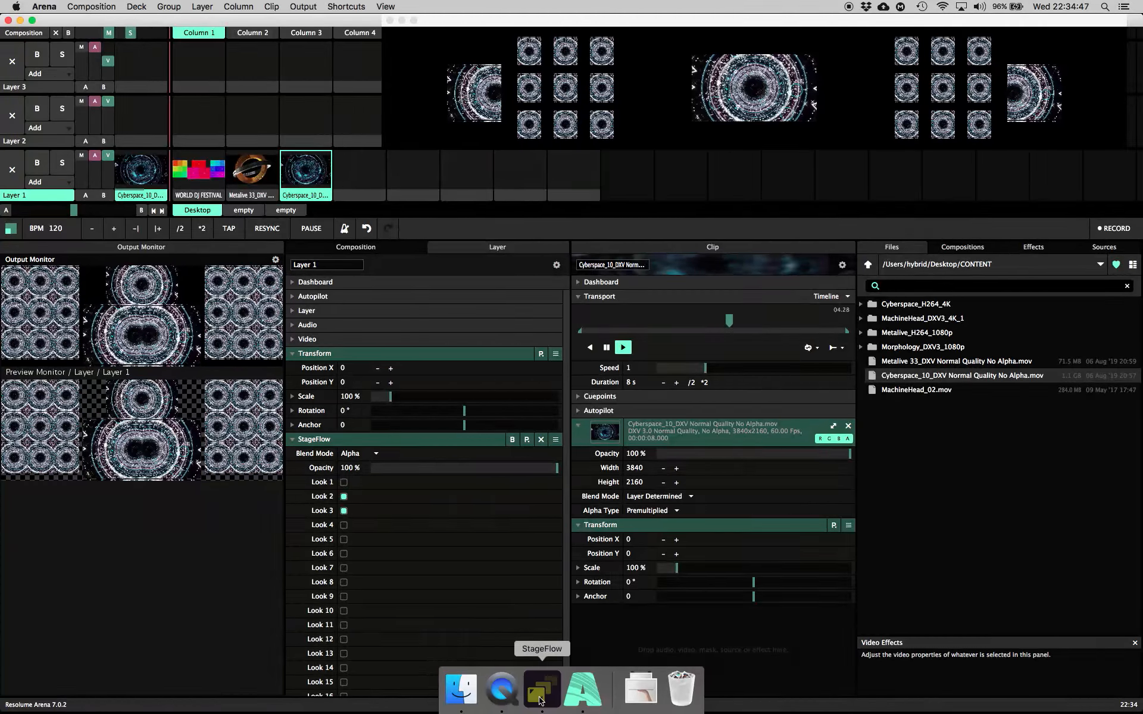
Switch back to StageFlow and remove the four corner screens and the centre screen from the right Duplicate focal
click(541, 690)
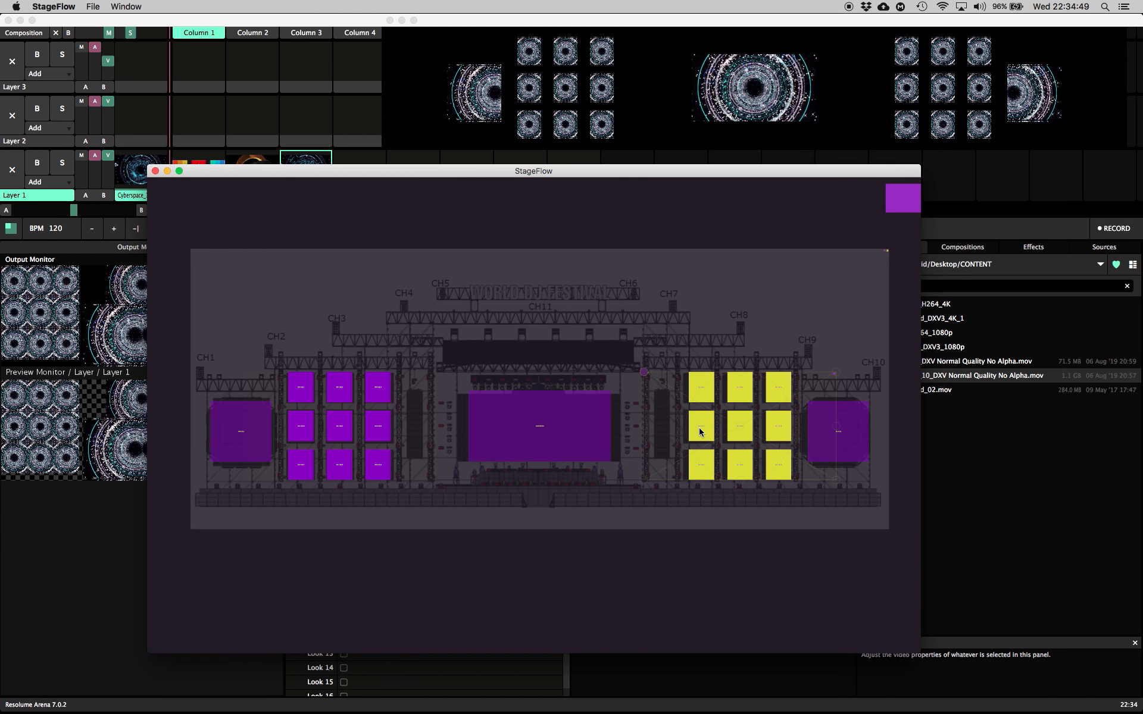
click(700, 387)
click(700, 474)
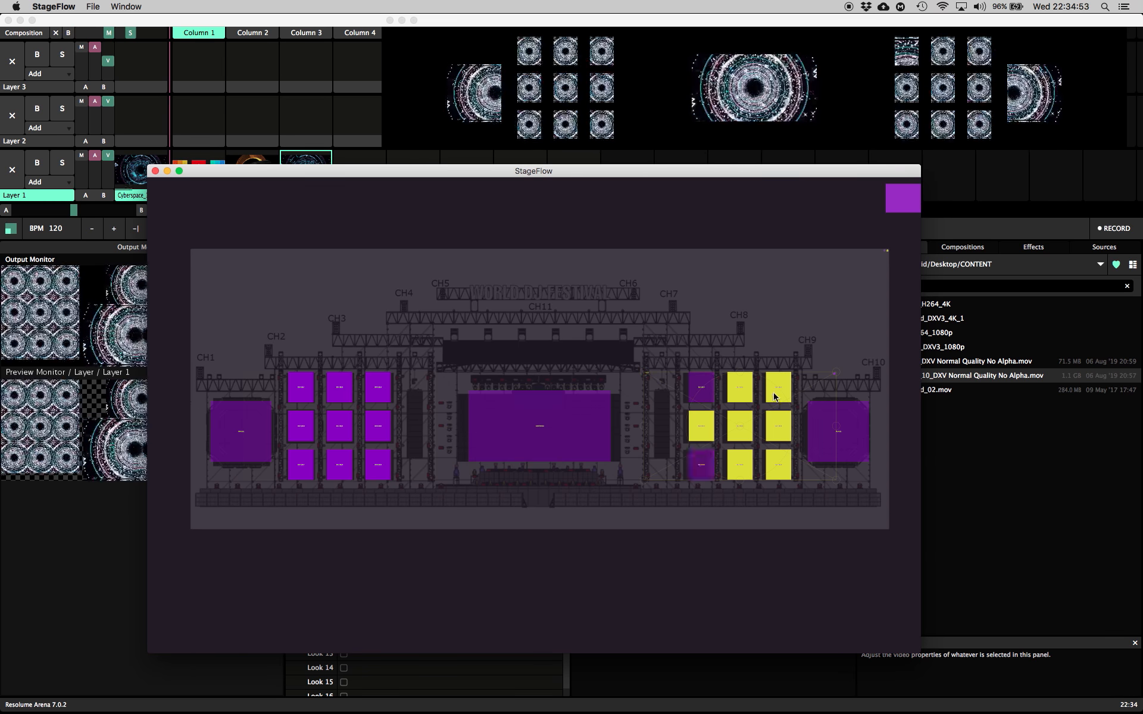
click(776, 397)
click(769, 459)
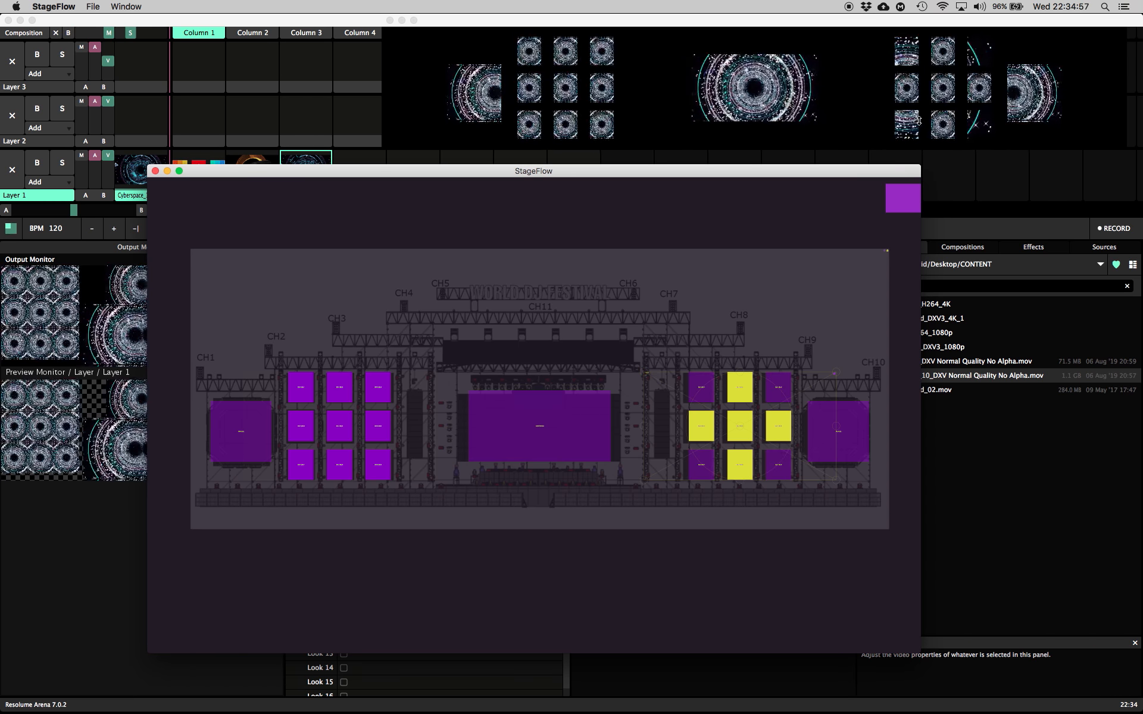
click(742, 427)
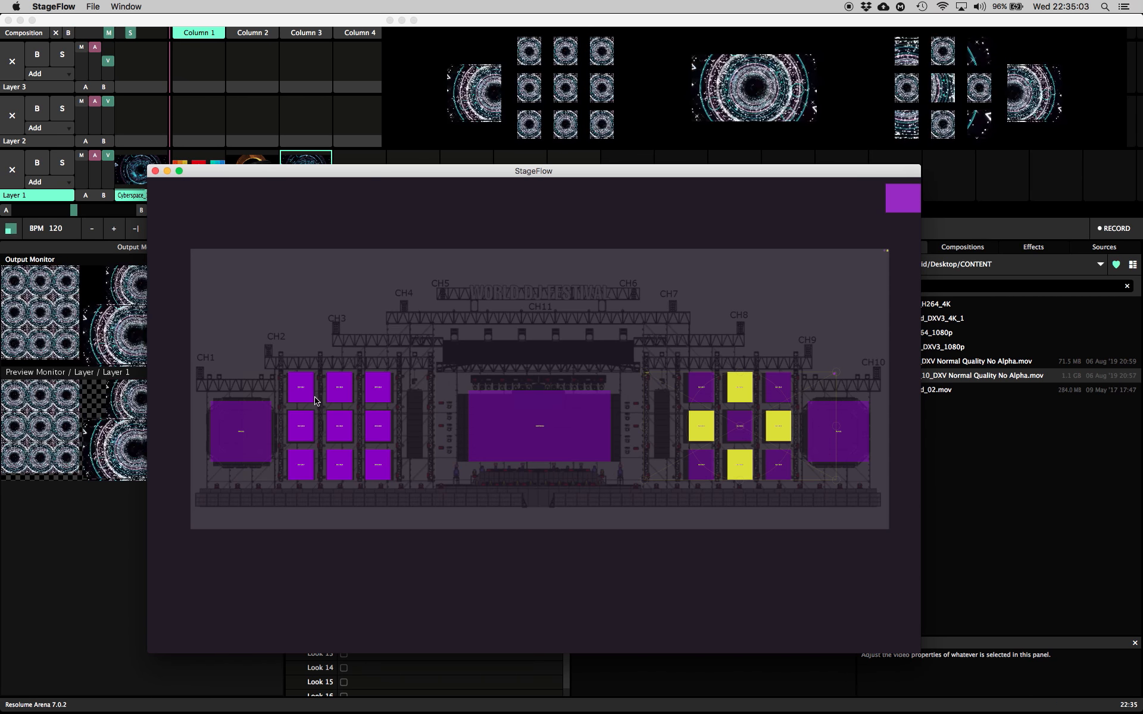
Select the left Duplicate focal and remove its centre screen and four corner screens
click(404, 416)
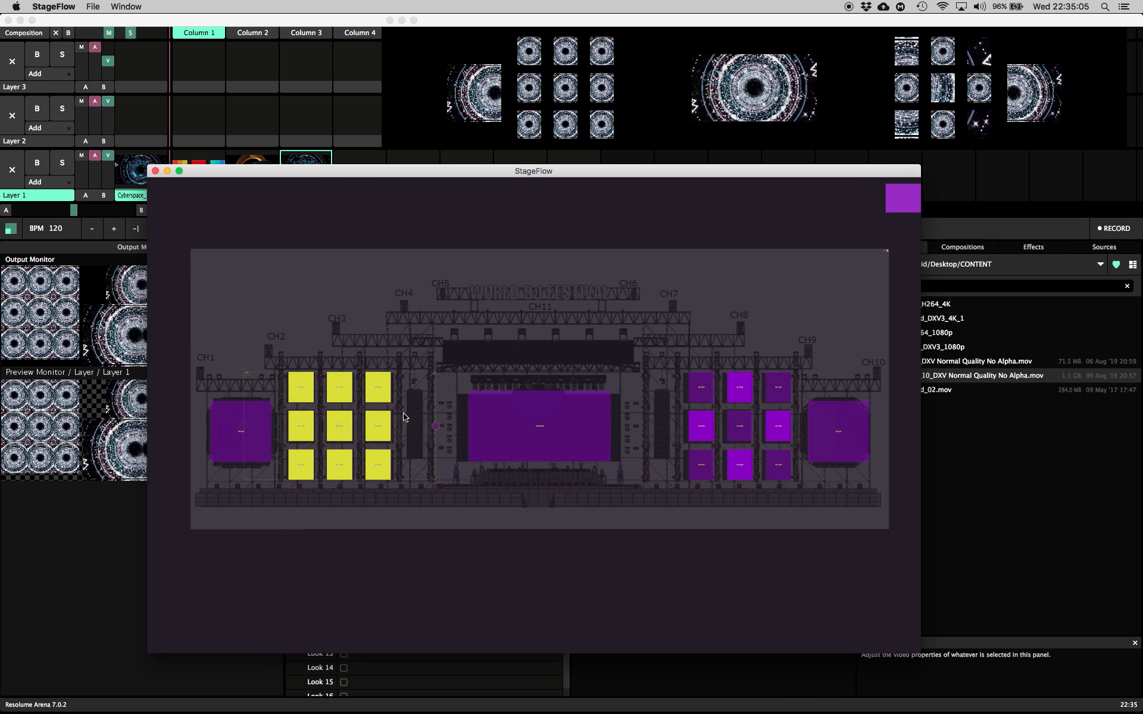
click(342, 427)
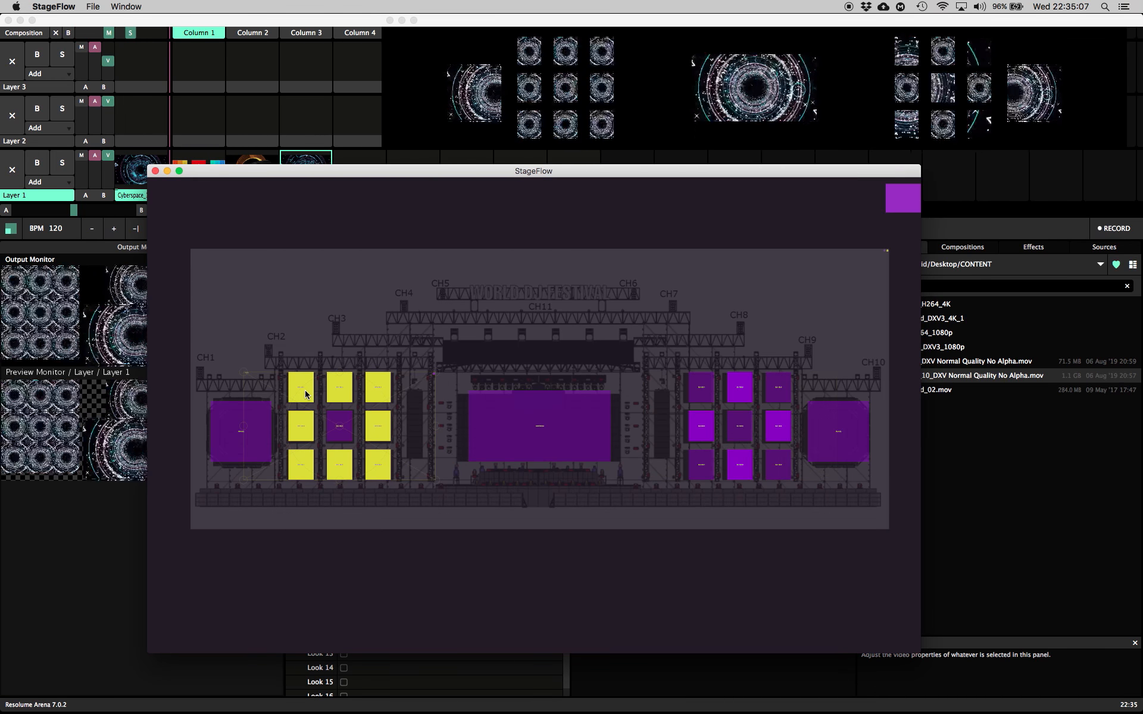
click(307, 464)
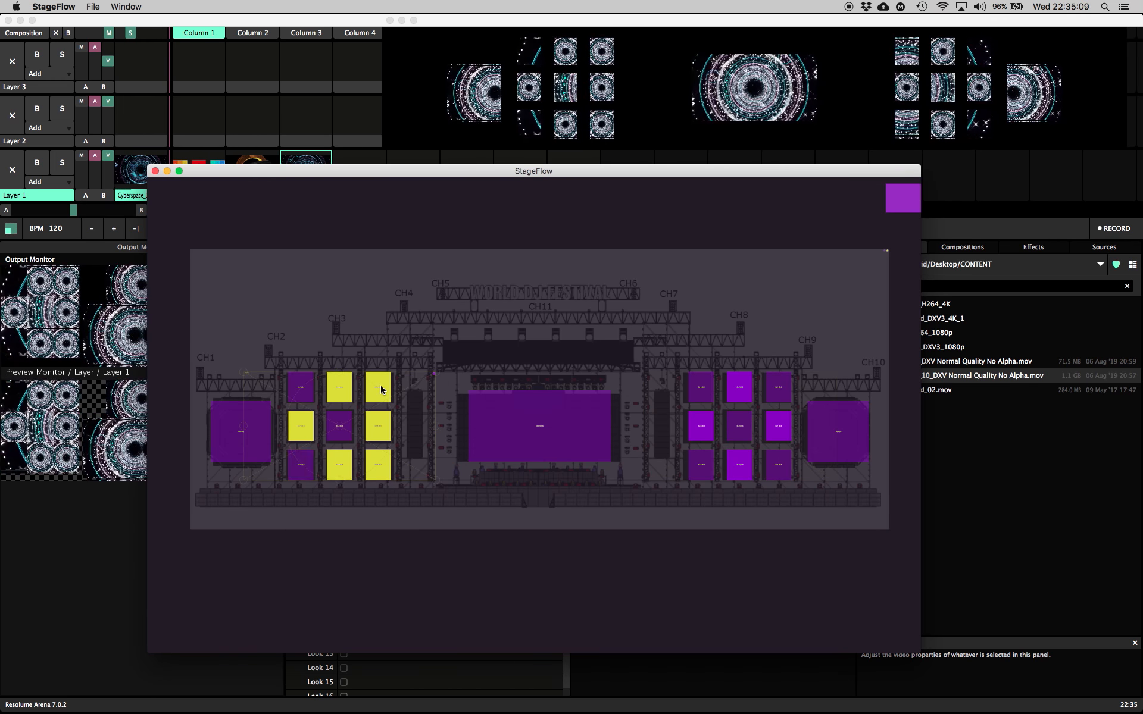
click(380, 385)
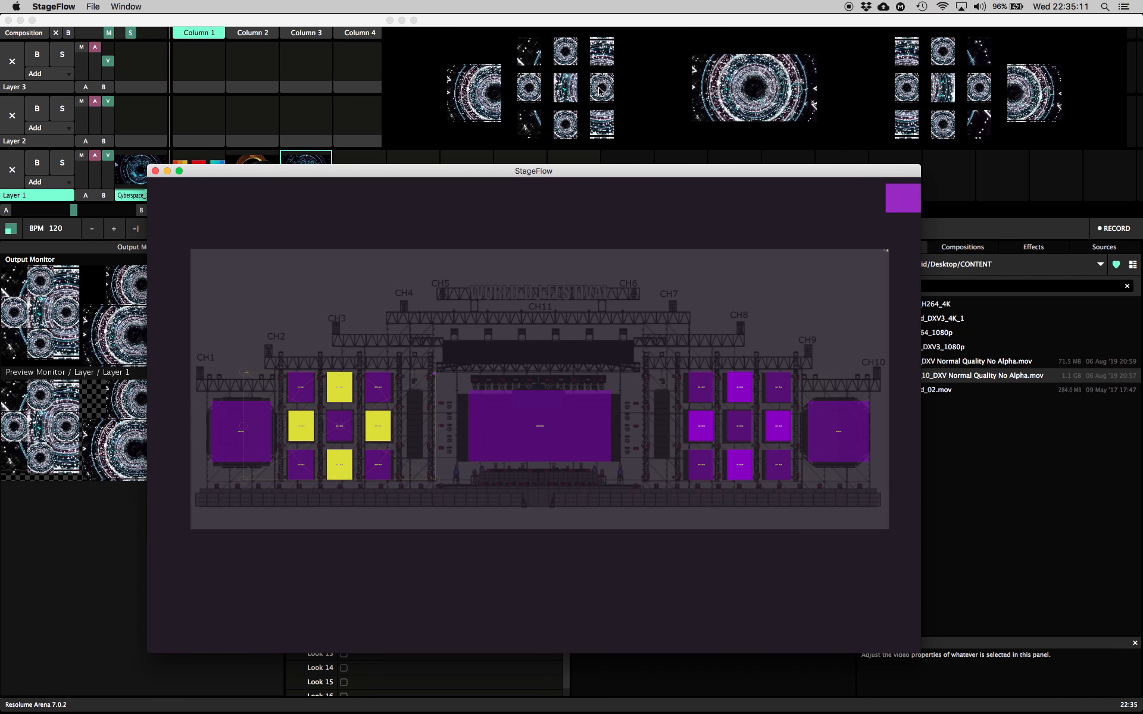
Switch to Resolume Arena and turn Look 2 off and on again to view Look 3 alone on the stage preview
click(128, 486)
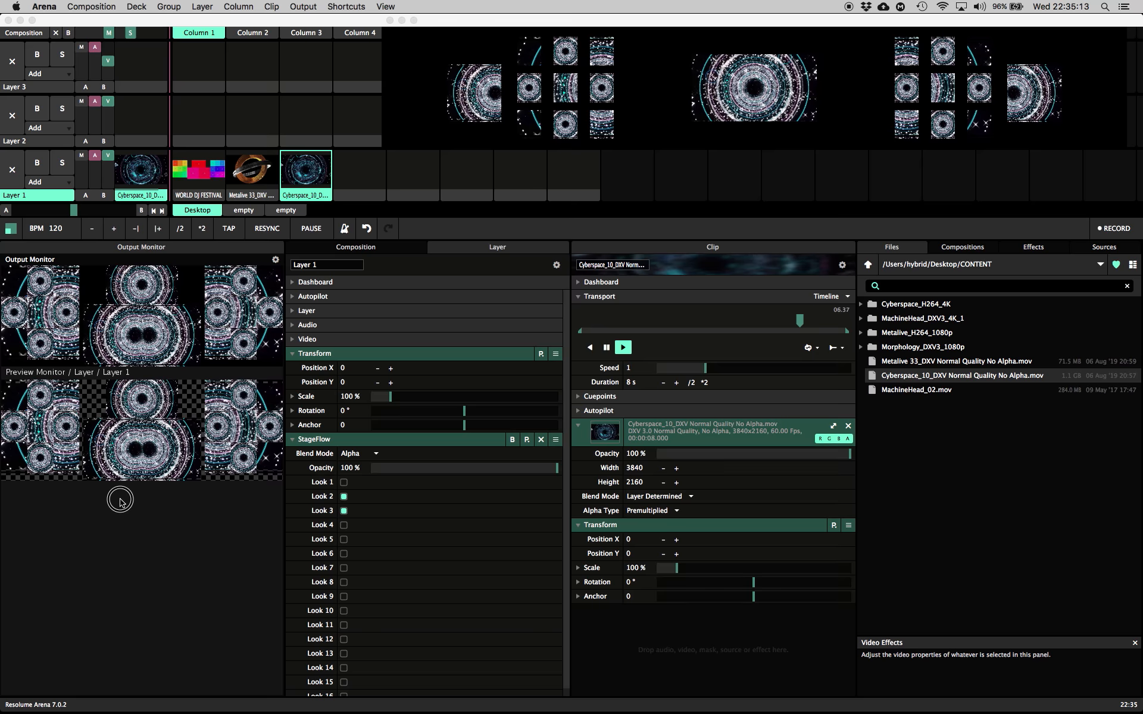
click(344, 500)
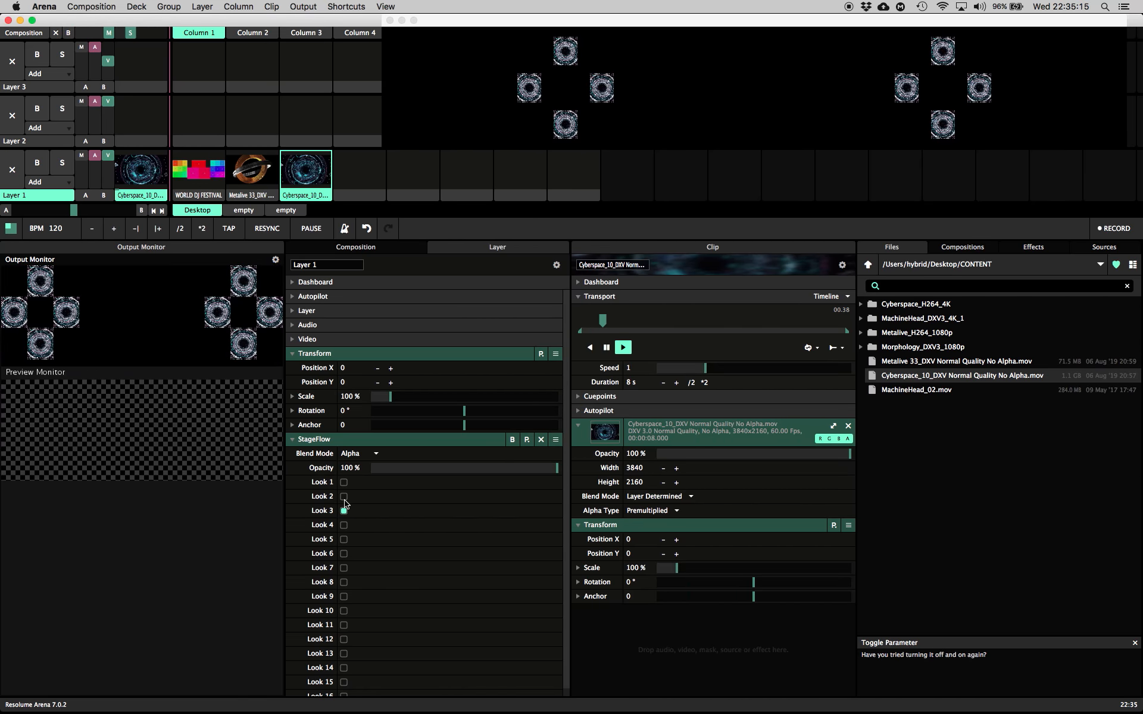
click(344, 500)
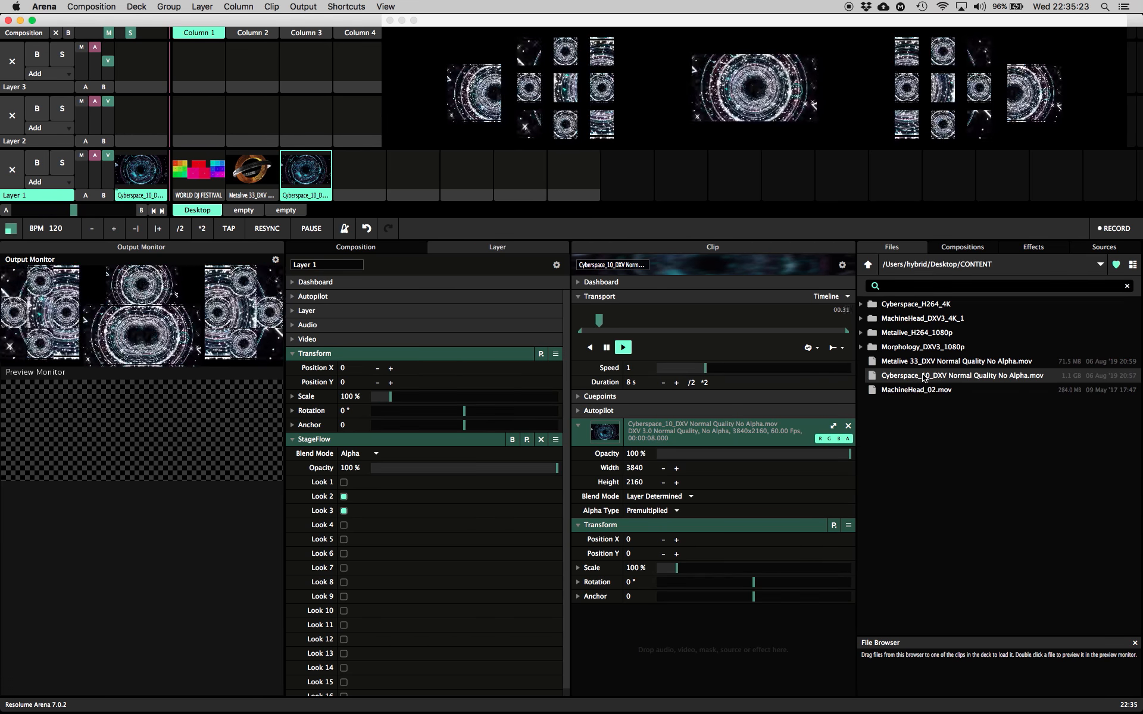
Load MachineHead_02.mov into Layer 2 under Column 3 and apply the StageFlow effect to Layer 2
click(914, 394)
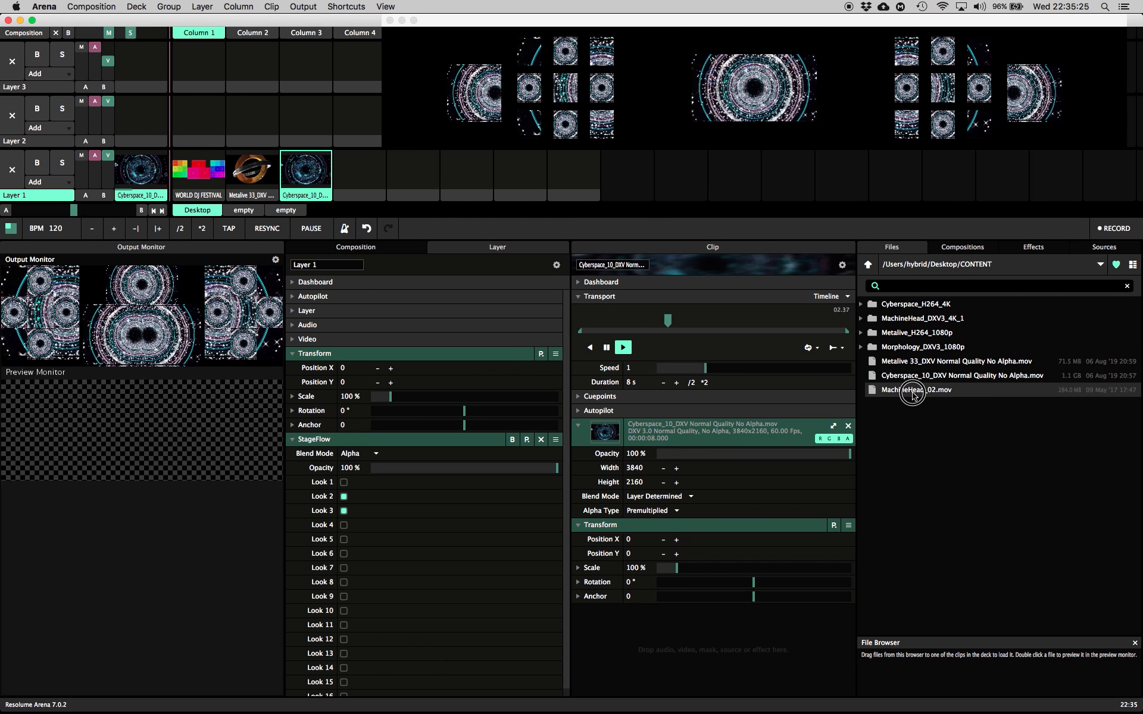
drag(914, 394, 305, 115)
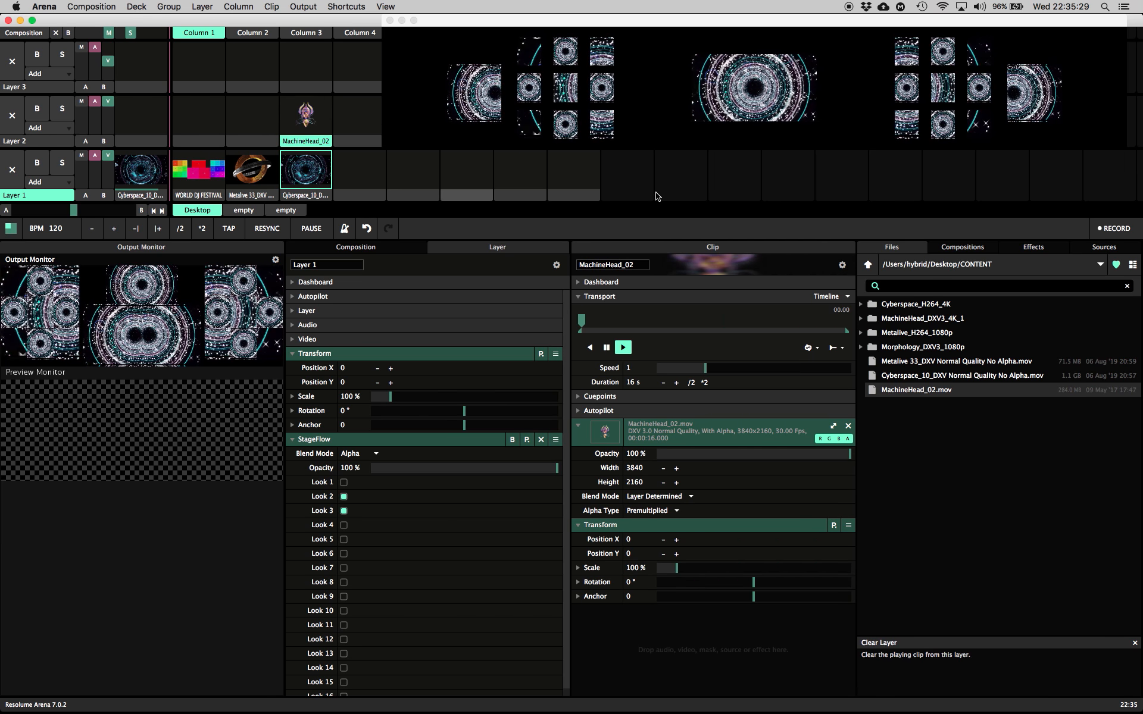
click(1045, 249)
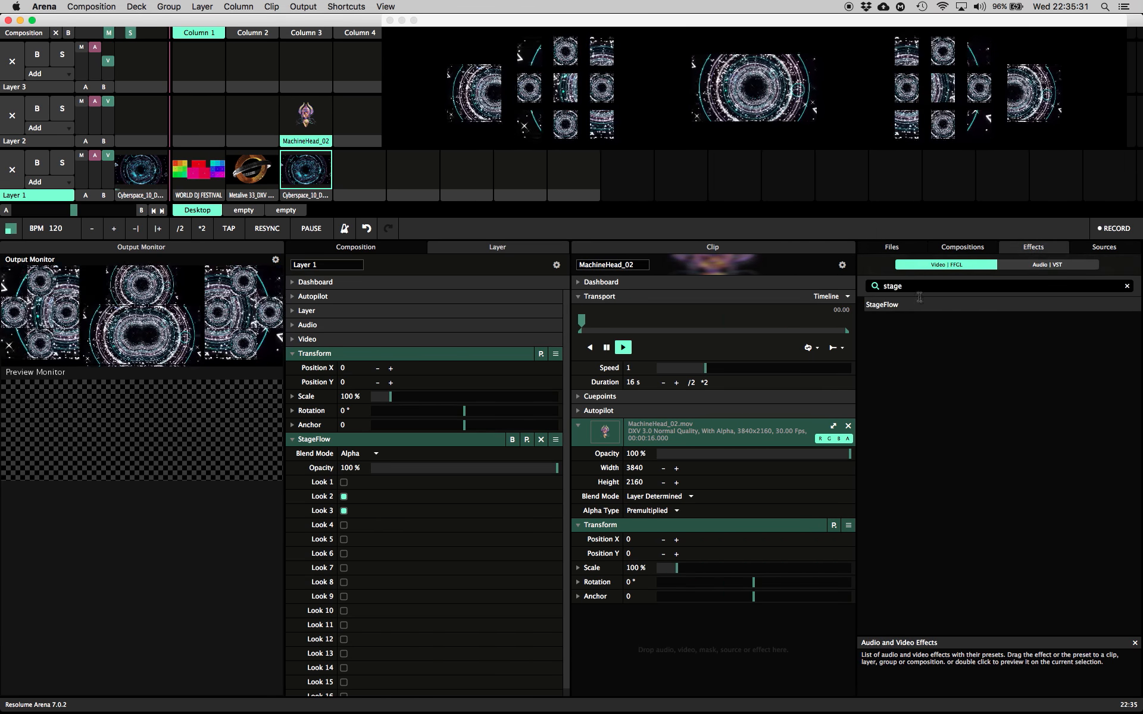
drag(887, 305, 53, 112)
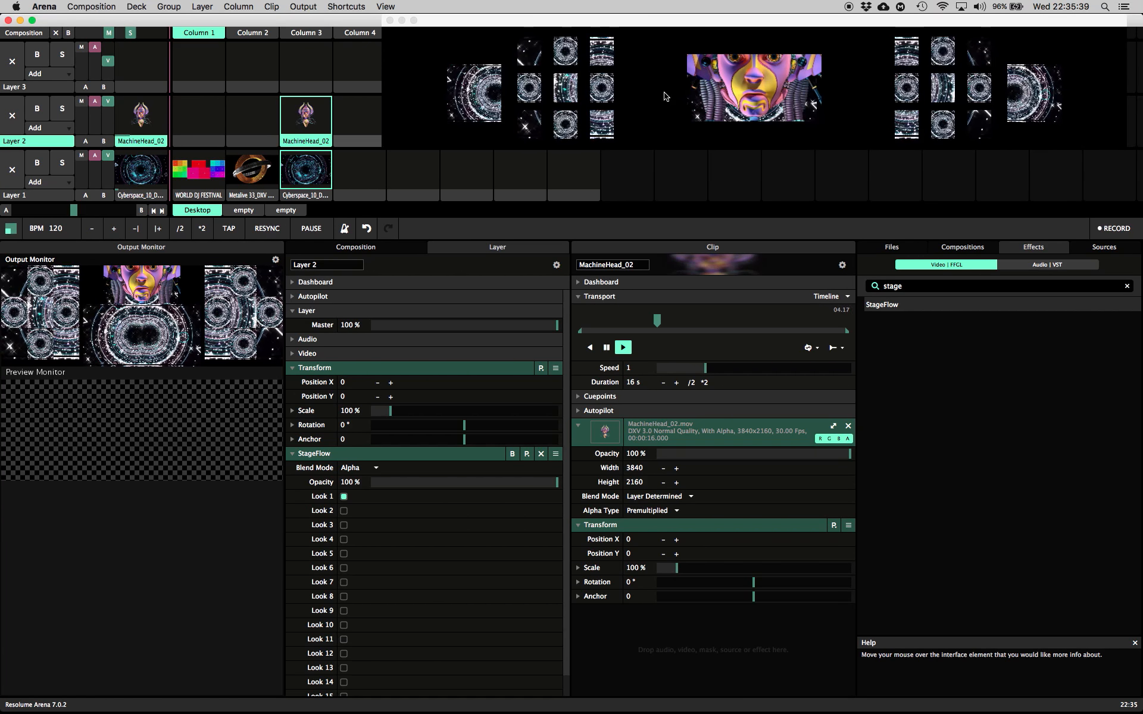
Turn off Look 1 and enable Look 2 in Layer 2's StageFlow effect
mouse_move(678, 567)
mouse_down()
mouse_move(764, 567)
mouse_move(673, 567)
mouse_up()
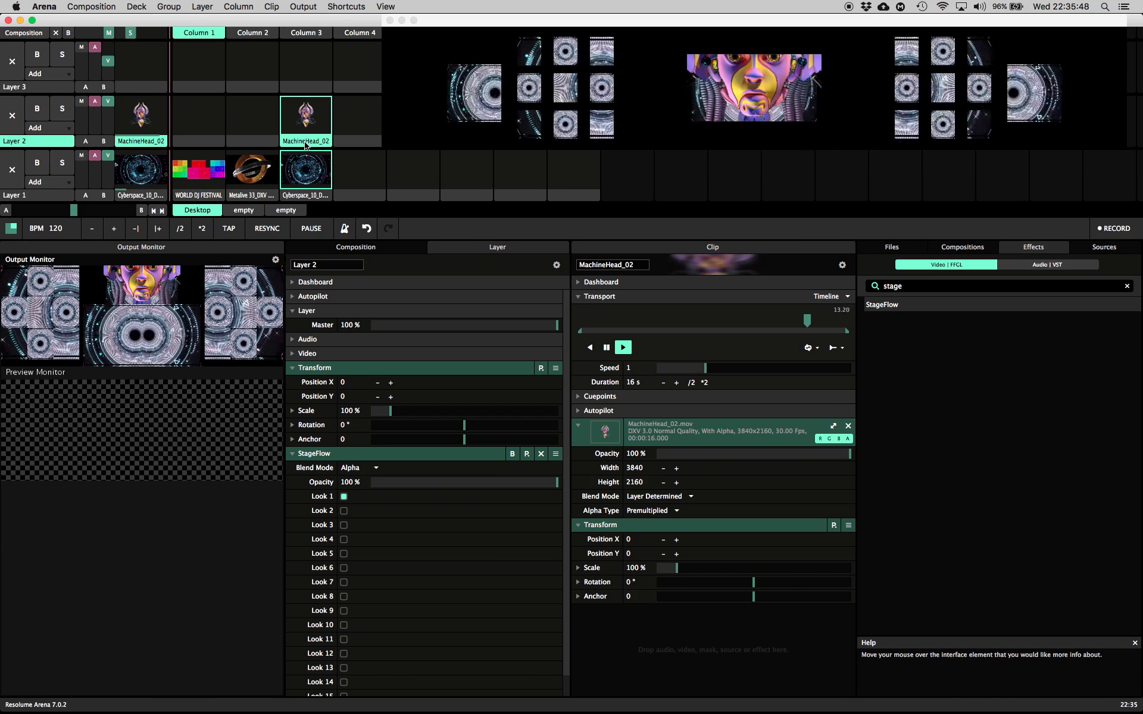
click(343, 496)
click(343, 511)
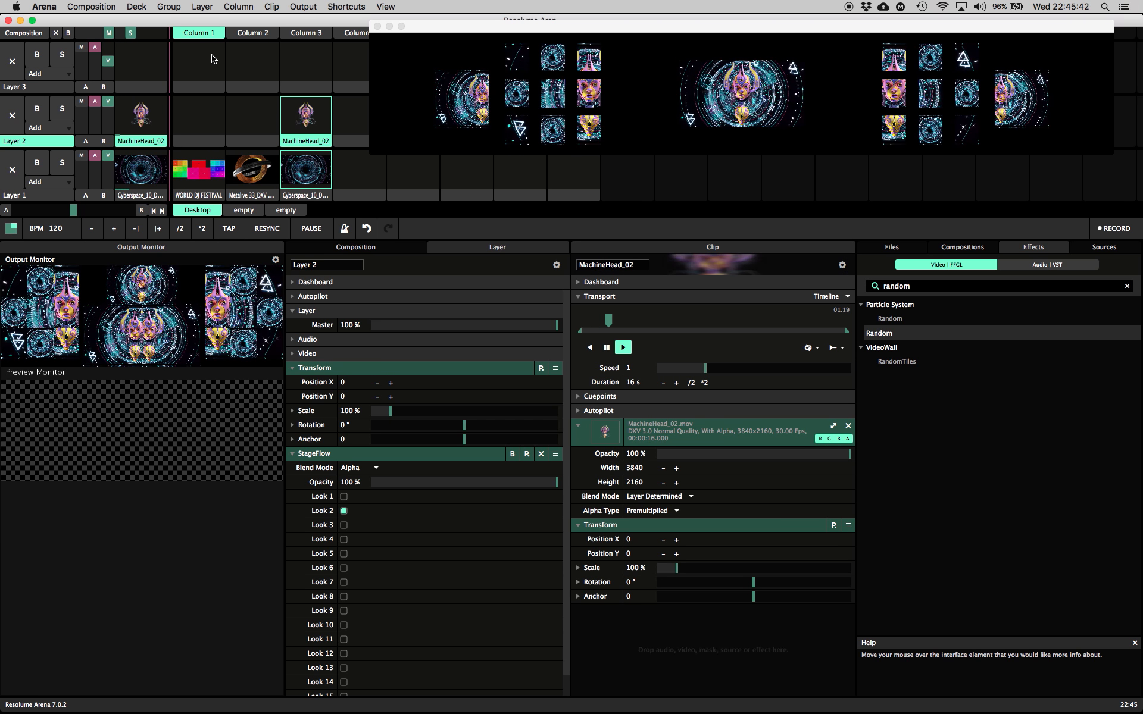
Eject all playing clips from every layer and preview the WORLD DJ FESTIVAL clip from Layer 1
click(55, 33)
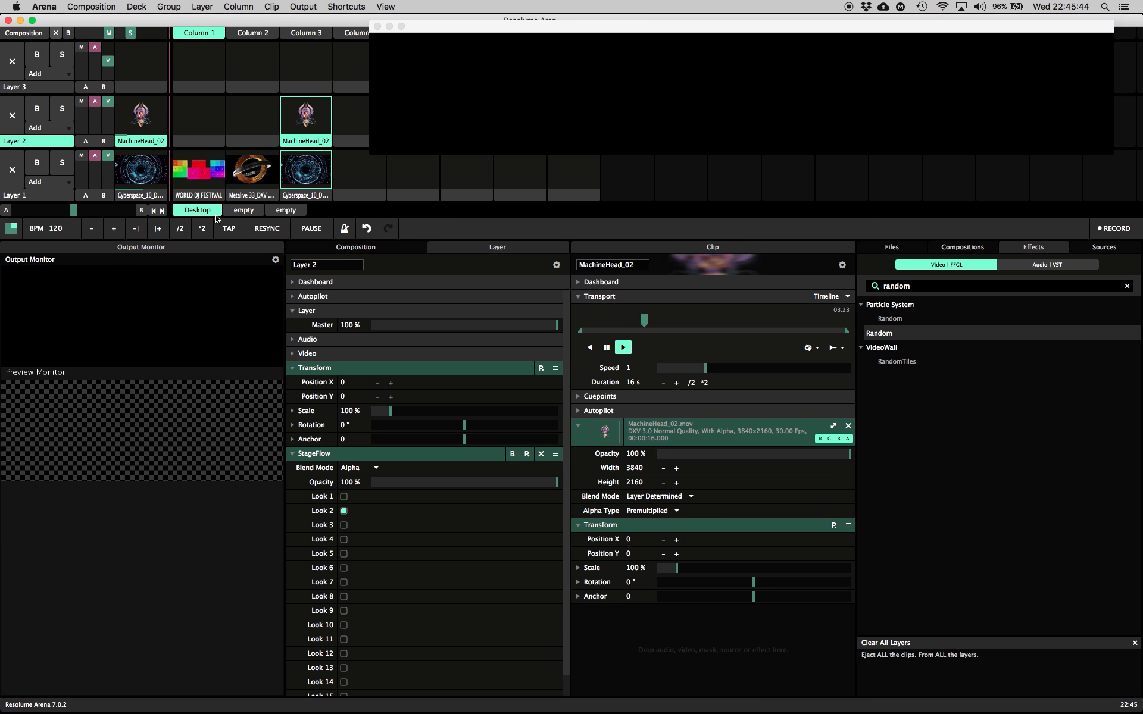
click(211, 196)
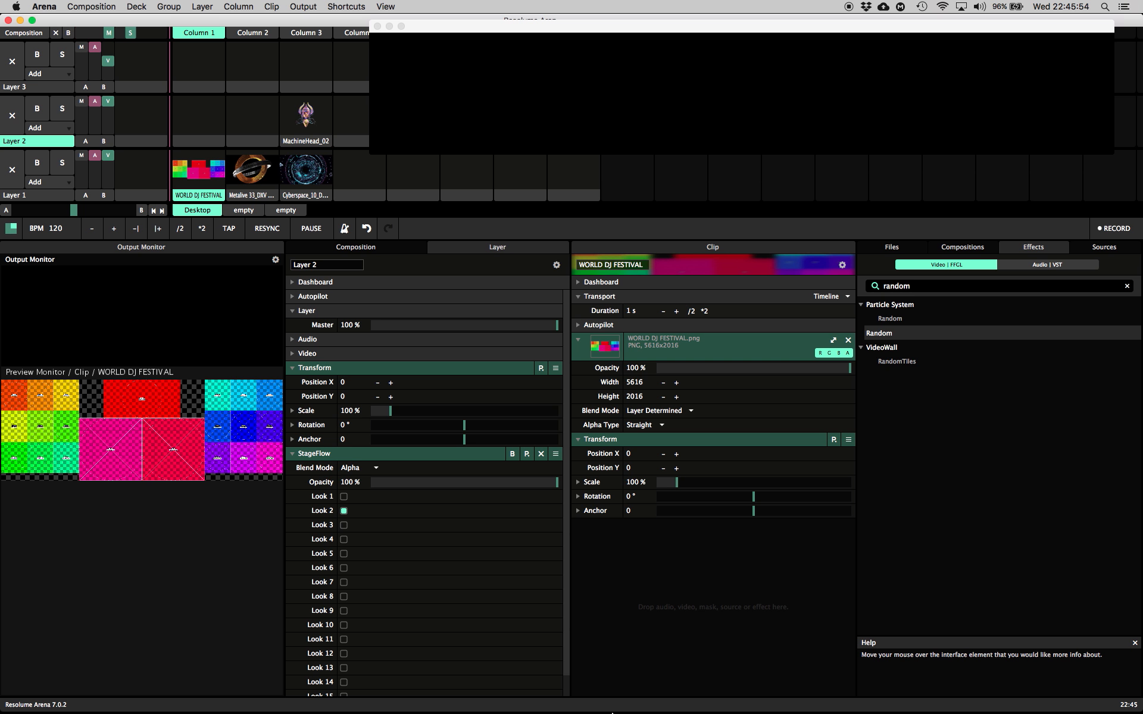
Switch to the Chaser application to show its slice layout and step sequencer
mouse_move(594, 707)
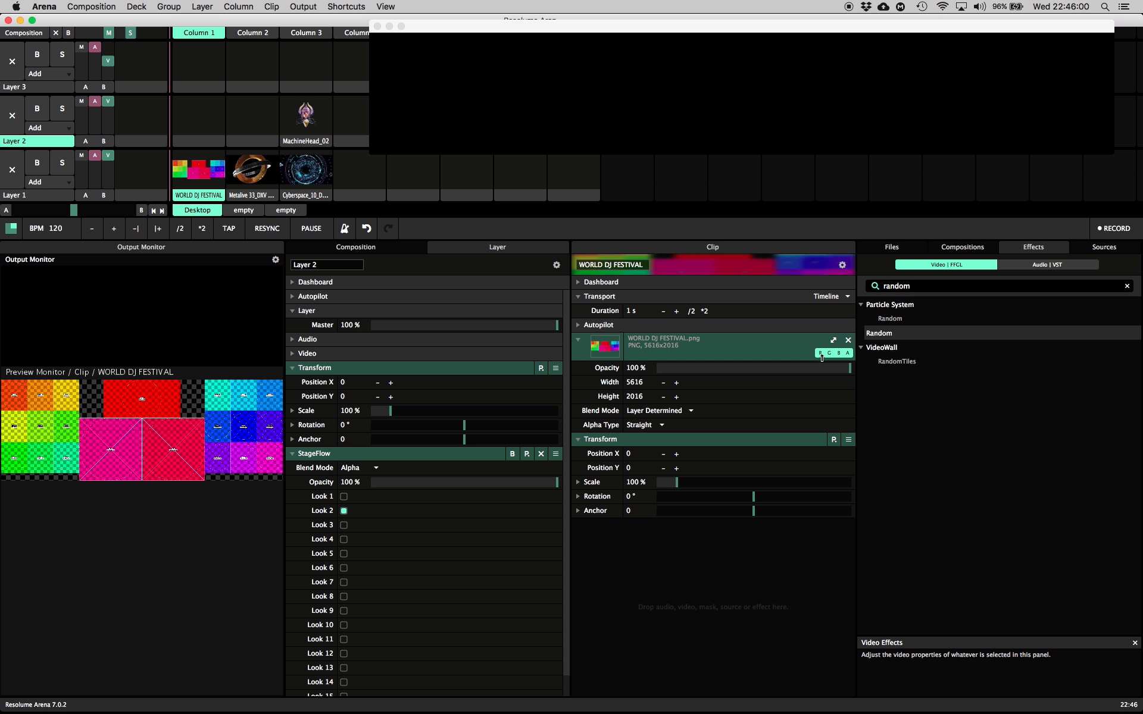
click(603, 695)
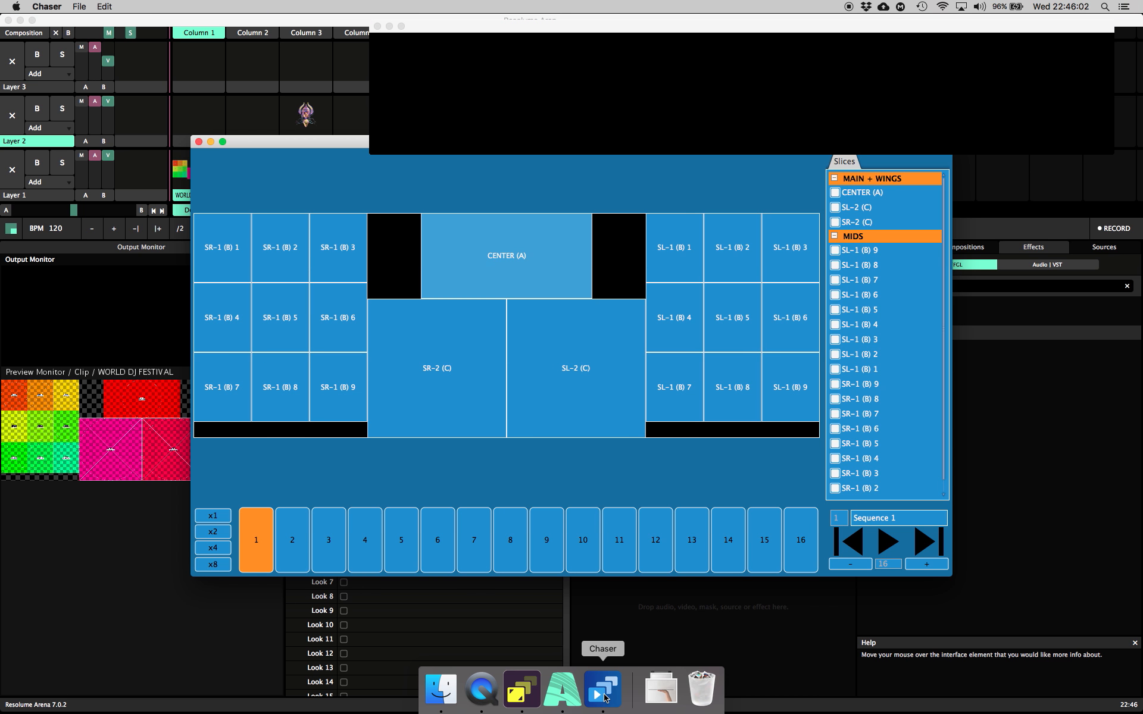